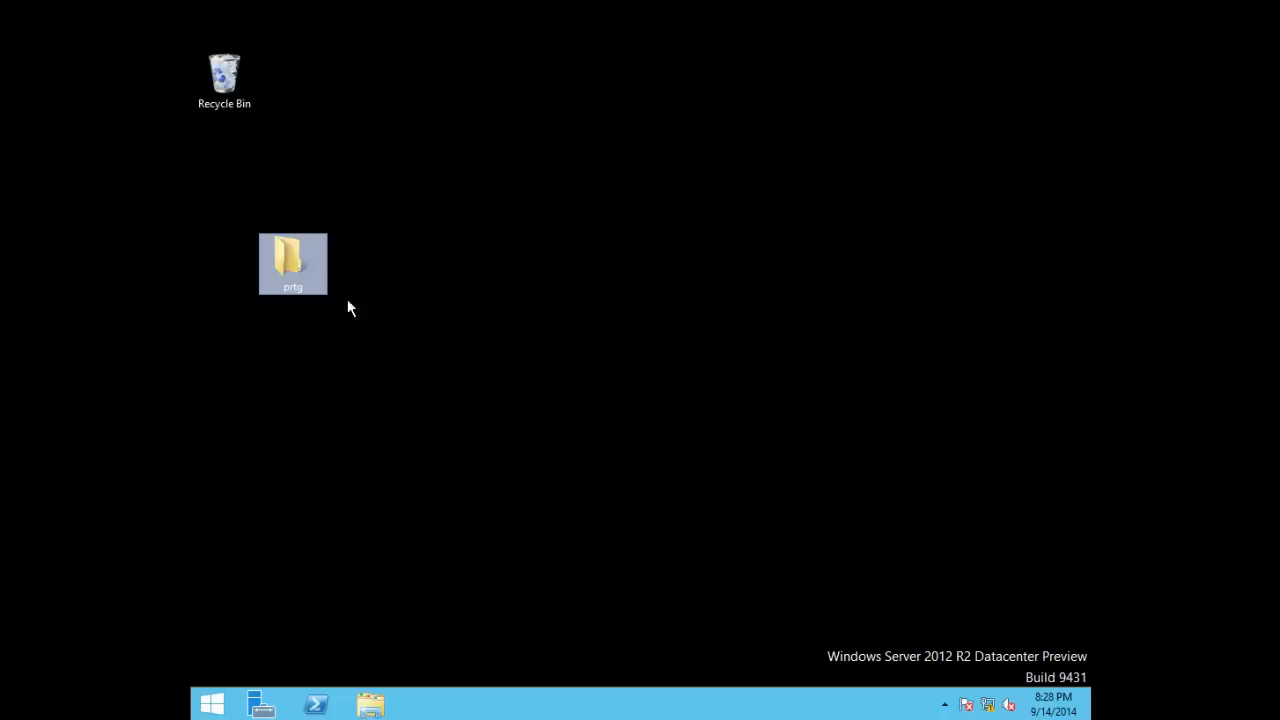
# Launch the PRTG Network Monitor installer from the prtg folder, allowing it through UAC
pyautogui.doubleClick(293, 267)
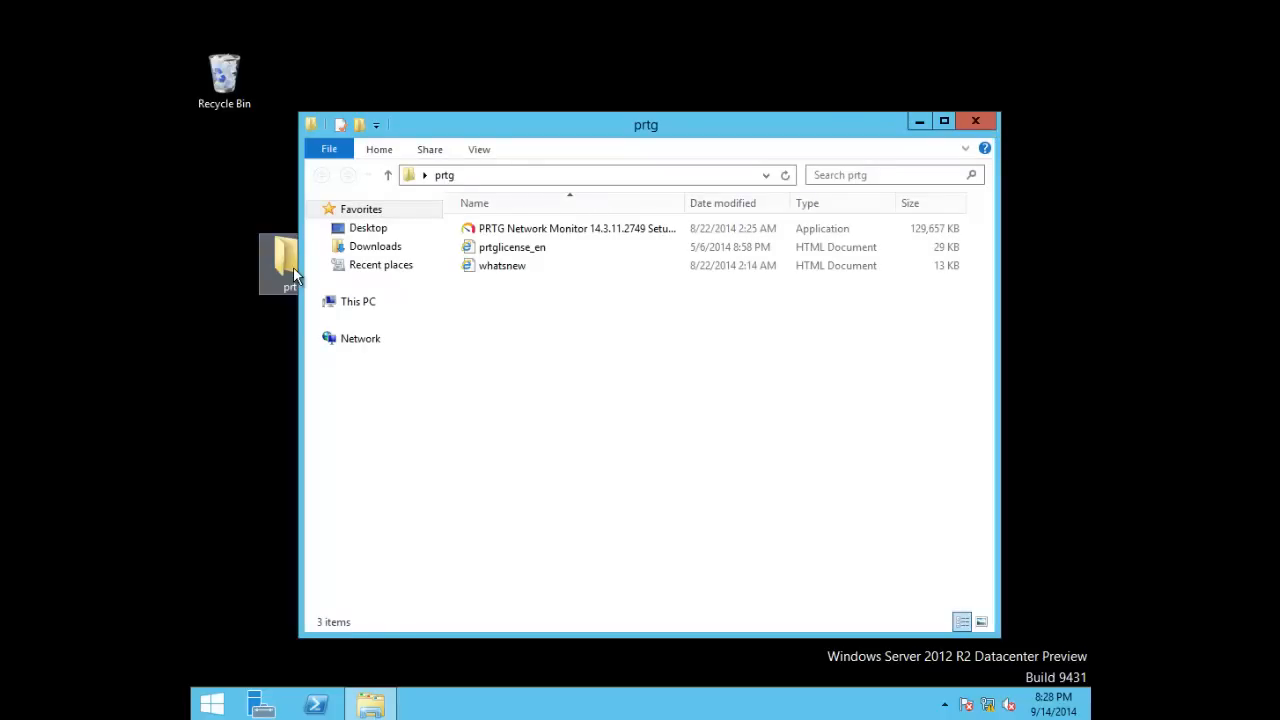
pyautogui.click(549, 231)
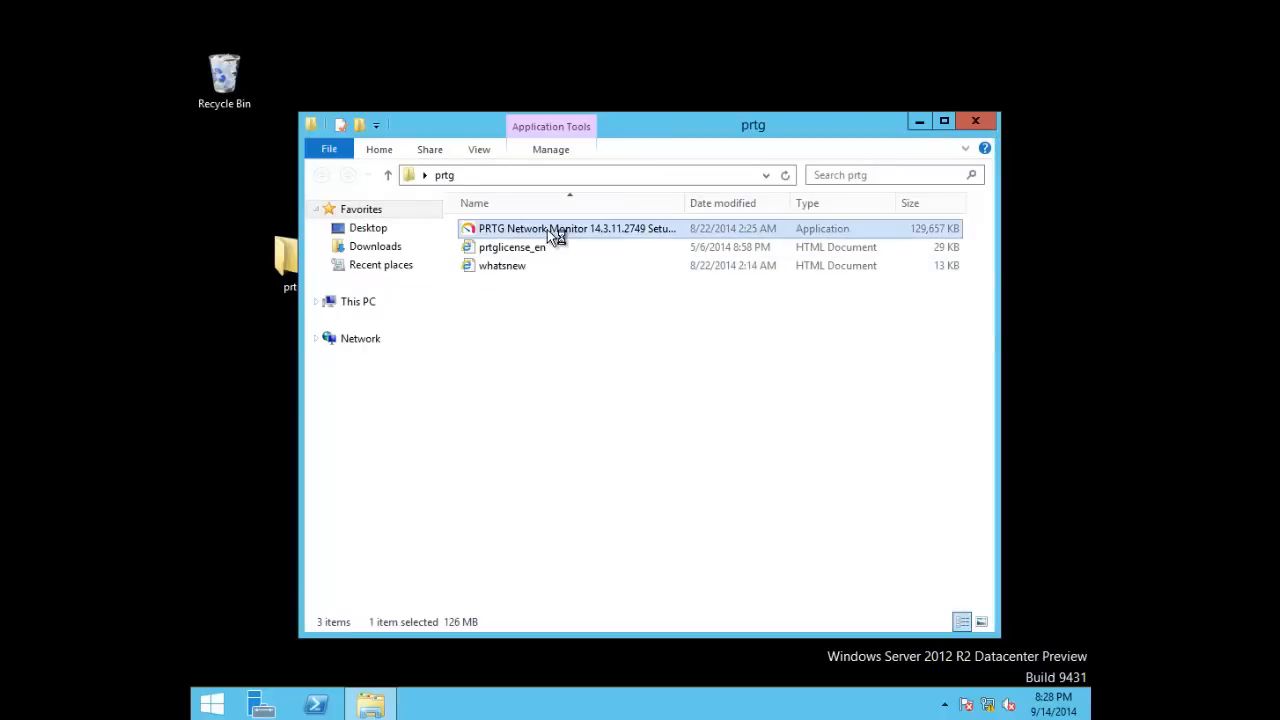
pyautogui.doubleClick(547, 229)
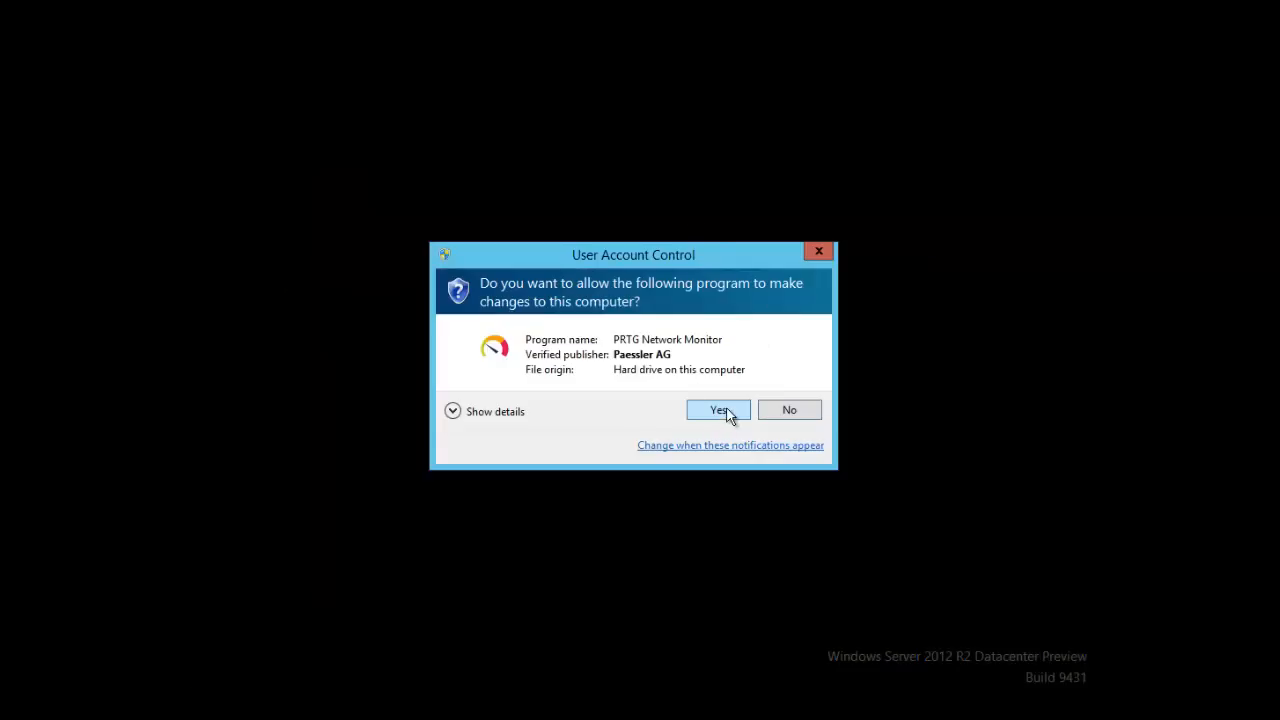
pyautogui.click(728, 416)
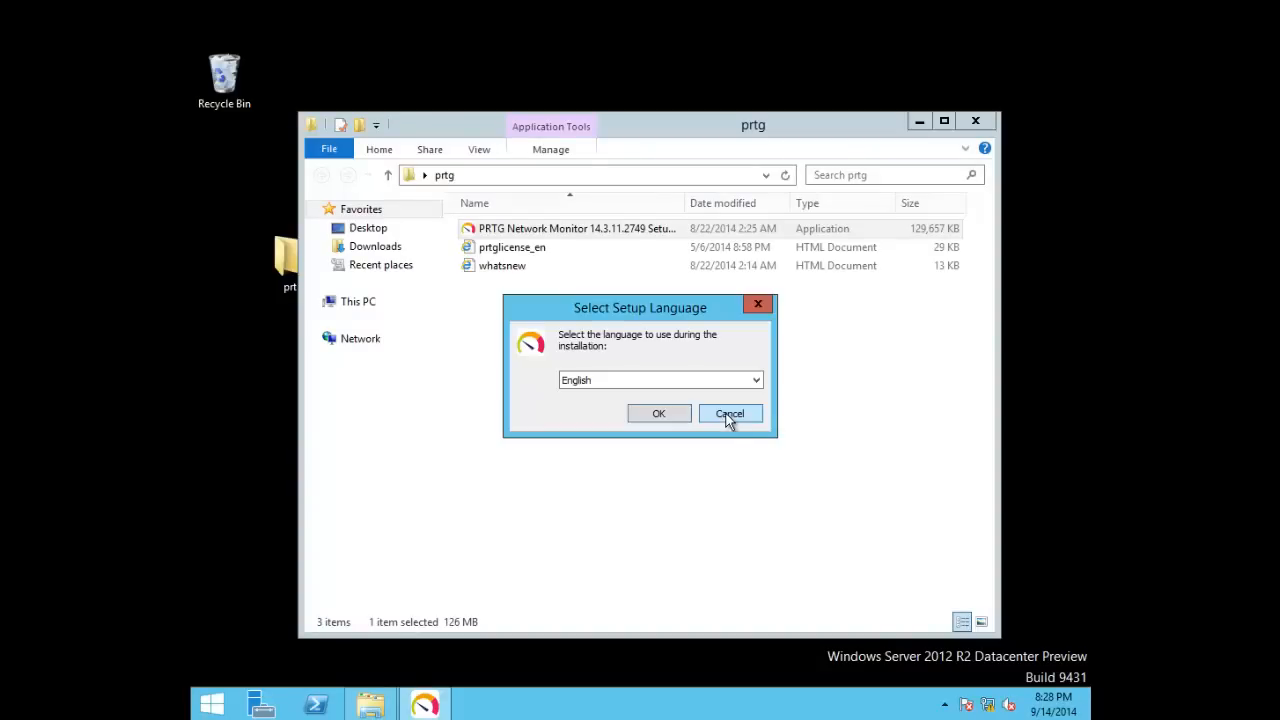
# Choose English as the setup language and start the wizard
pyautogui.click(653, 390)
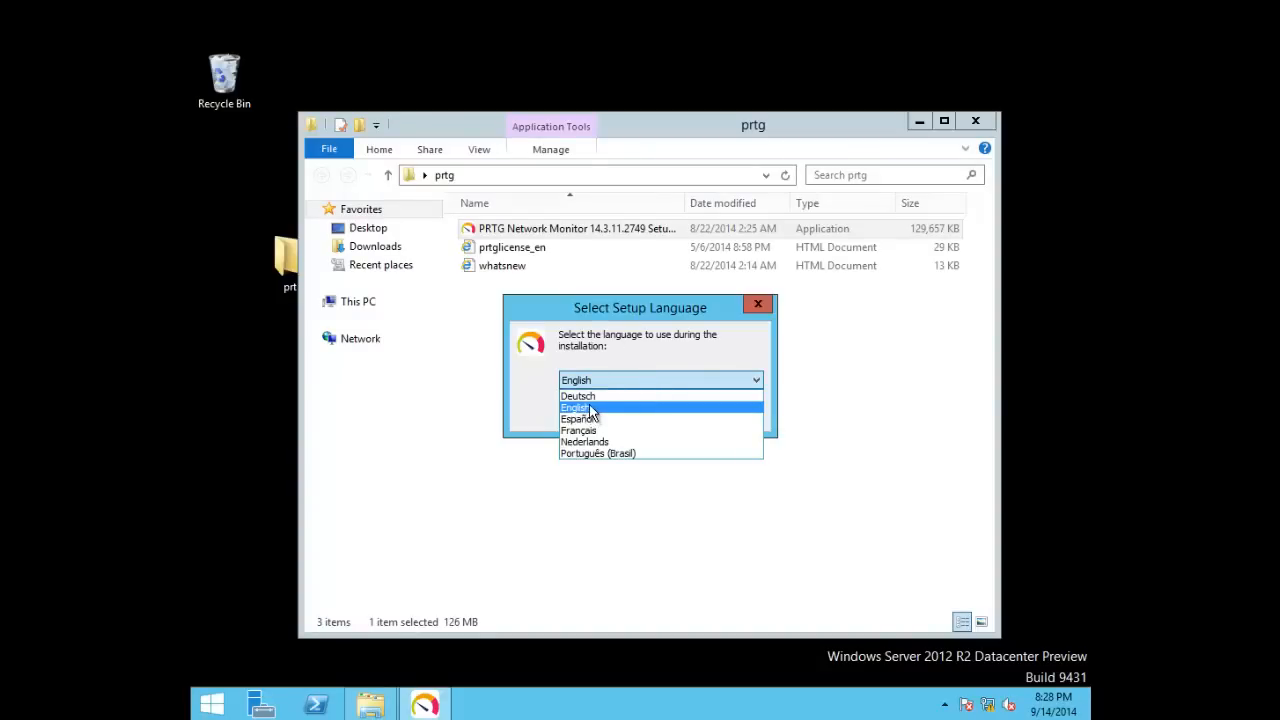
pyautogui.click(598, 408)
pyautogui.click(652, 411)
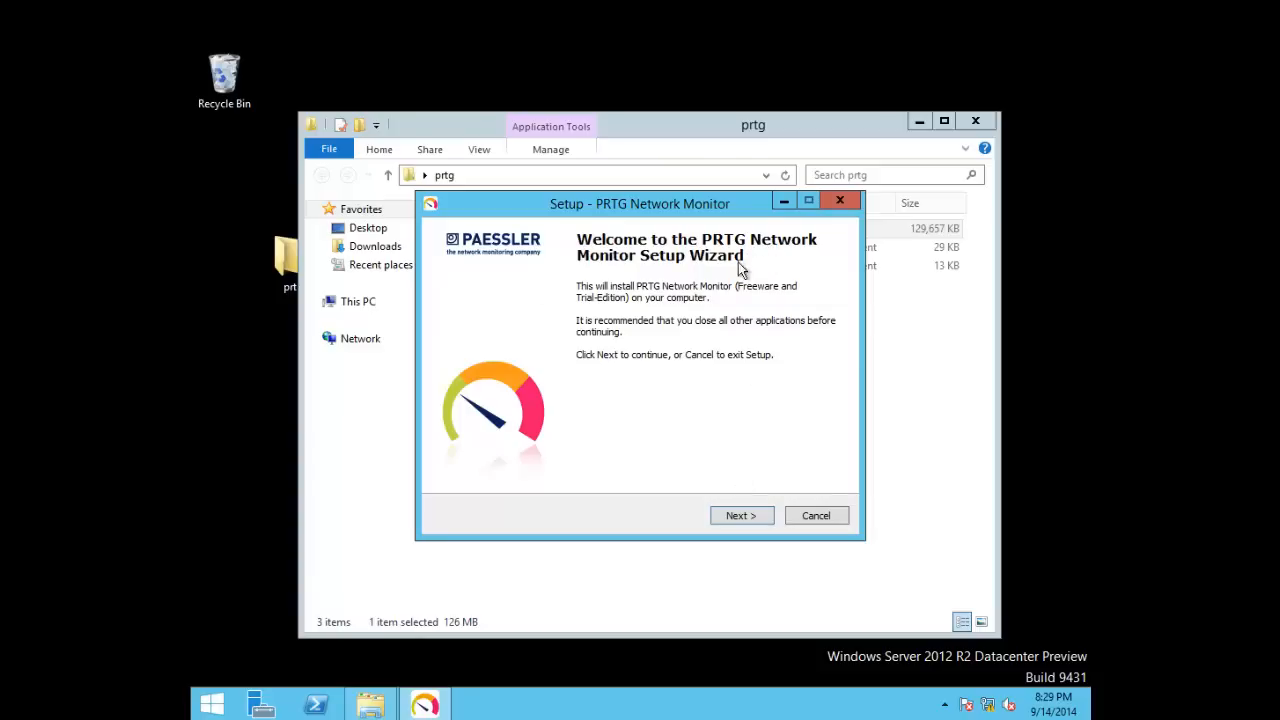
# Accept the license agreement and enter an e-mail address for system alerts
pyautogui.click(753, 518)
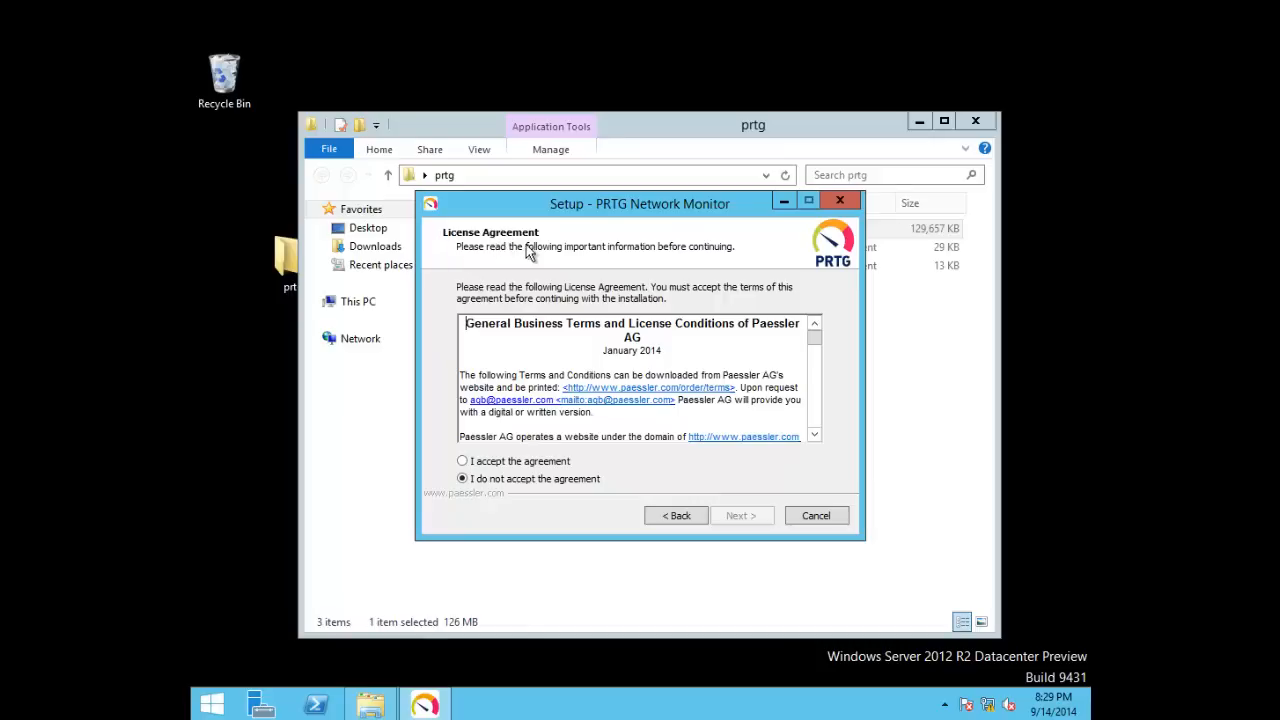
pyautogui.click(496, 466)
pyautogui.click(761, 521)
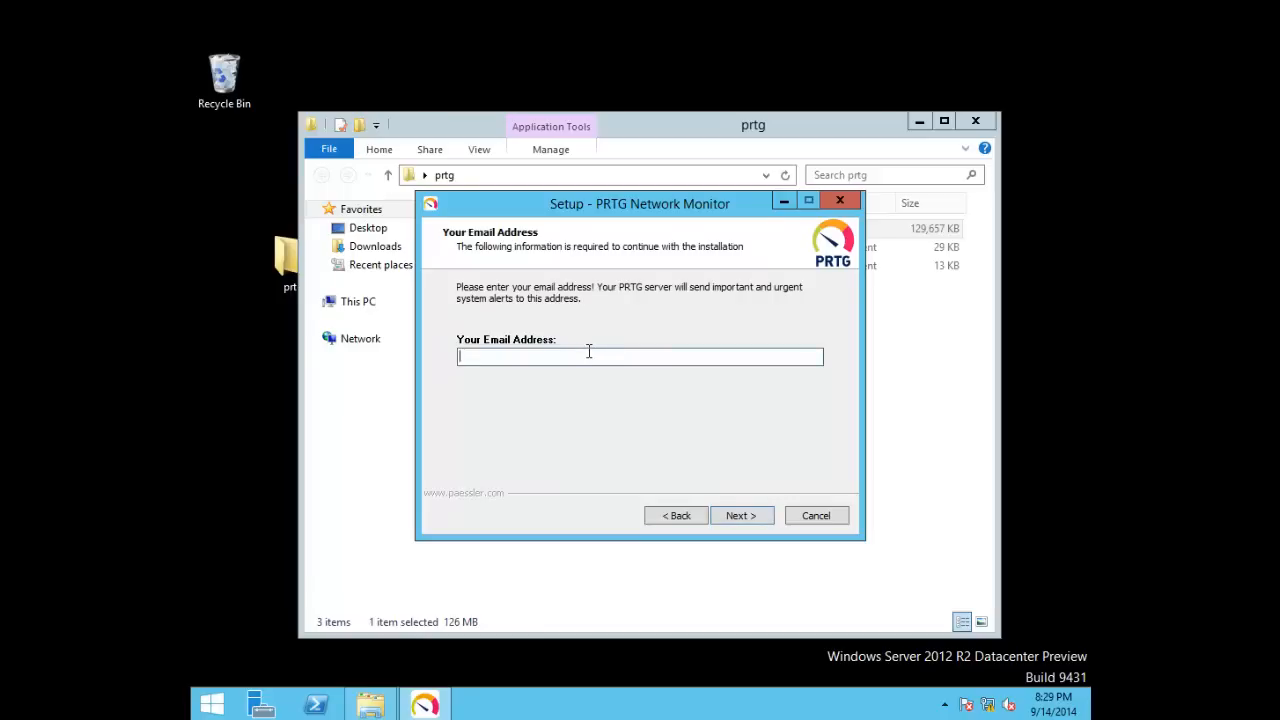
# Replace the default prtgtrial license name with the user's name and choose Freeware Edition
pyautogui.click(745, 518)
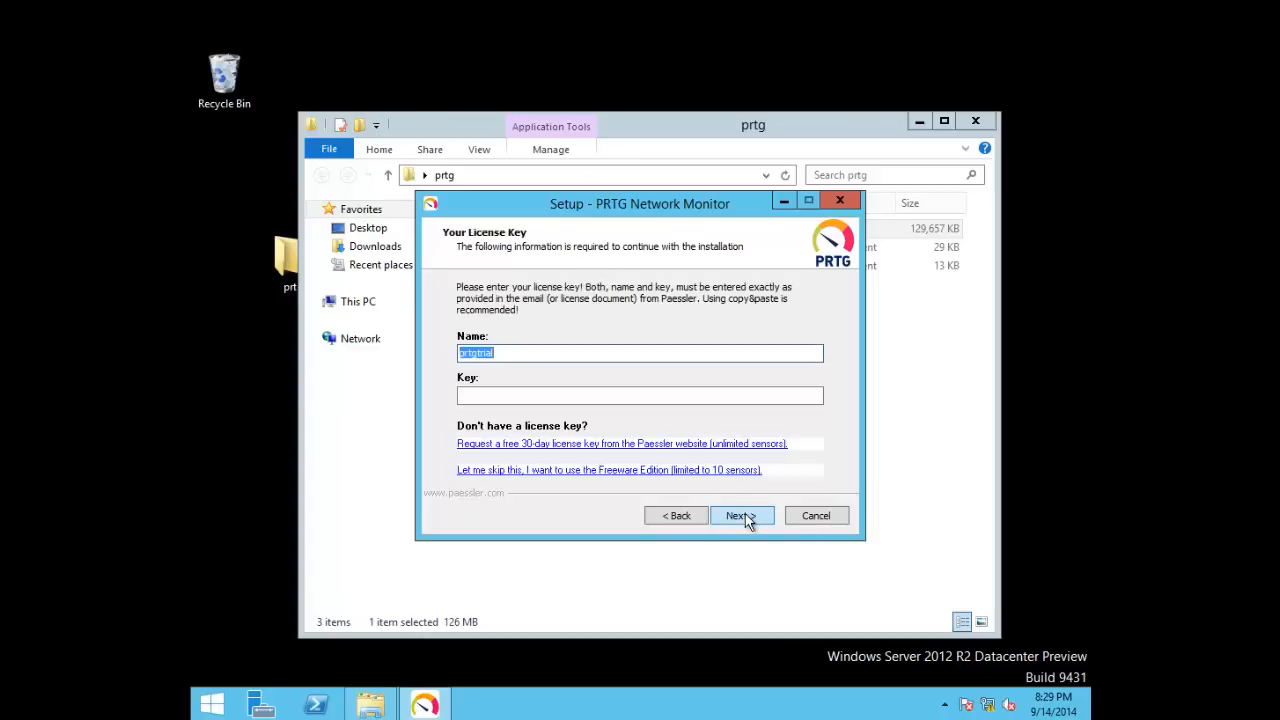
pyautogui.click(516, 357)
pyautogui.moveTo(502, 357); pyautogui.dragTo(440, 353)
pyautogui.click(495, 395)
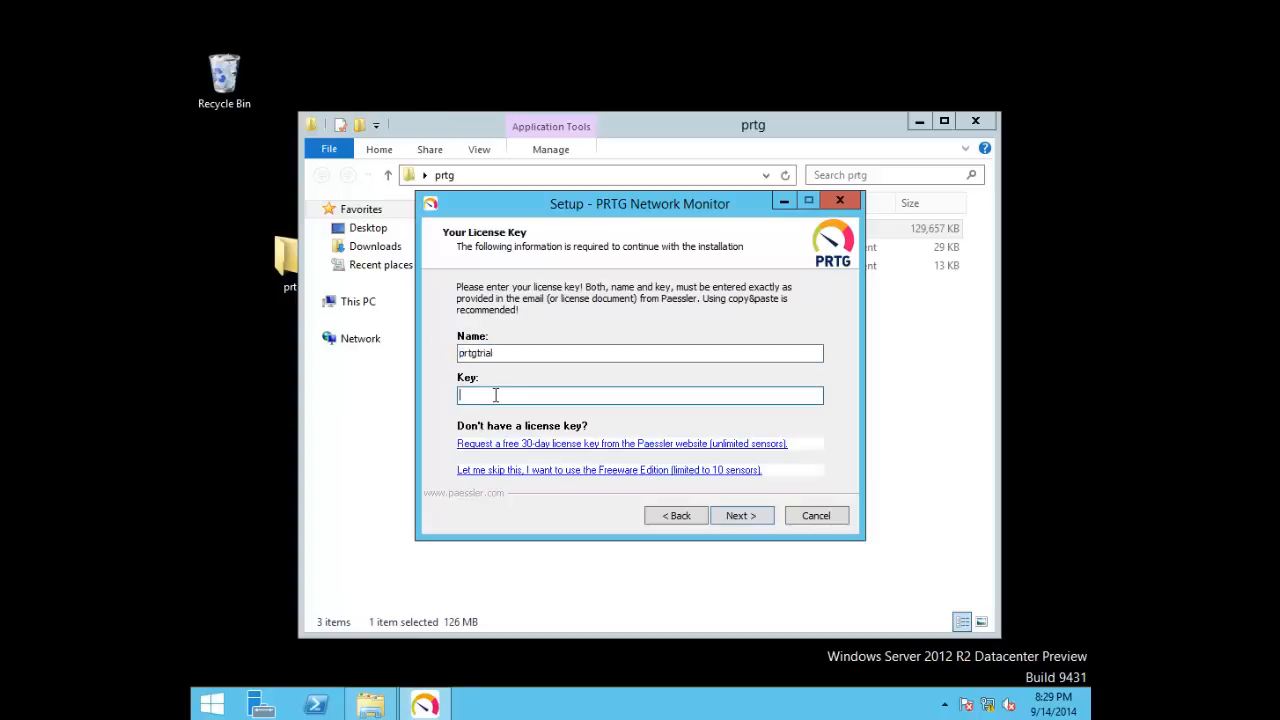
pyautogui.click(518, 353)
pyautogui.moveTo(518, 353); pyautogui.dragTo(462, 356)
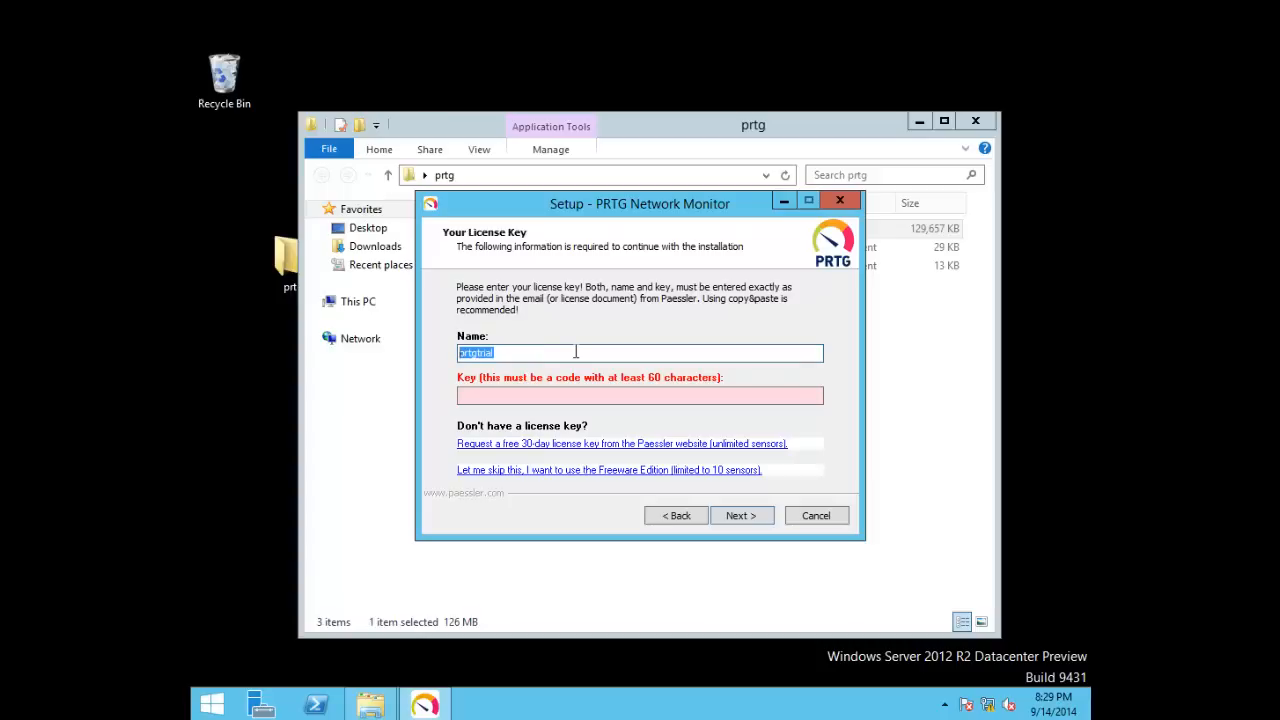
pyautogui.press('BackSpace')
pyautogui.write('Monique')
pyautogui.press('Tab')
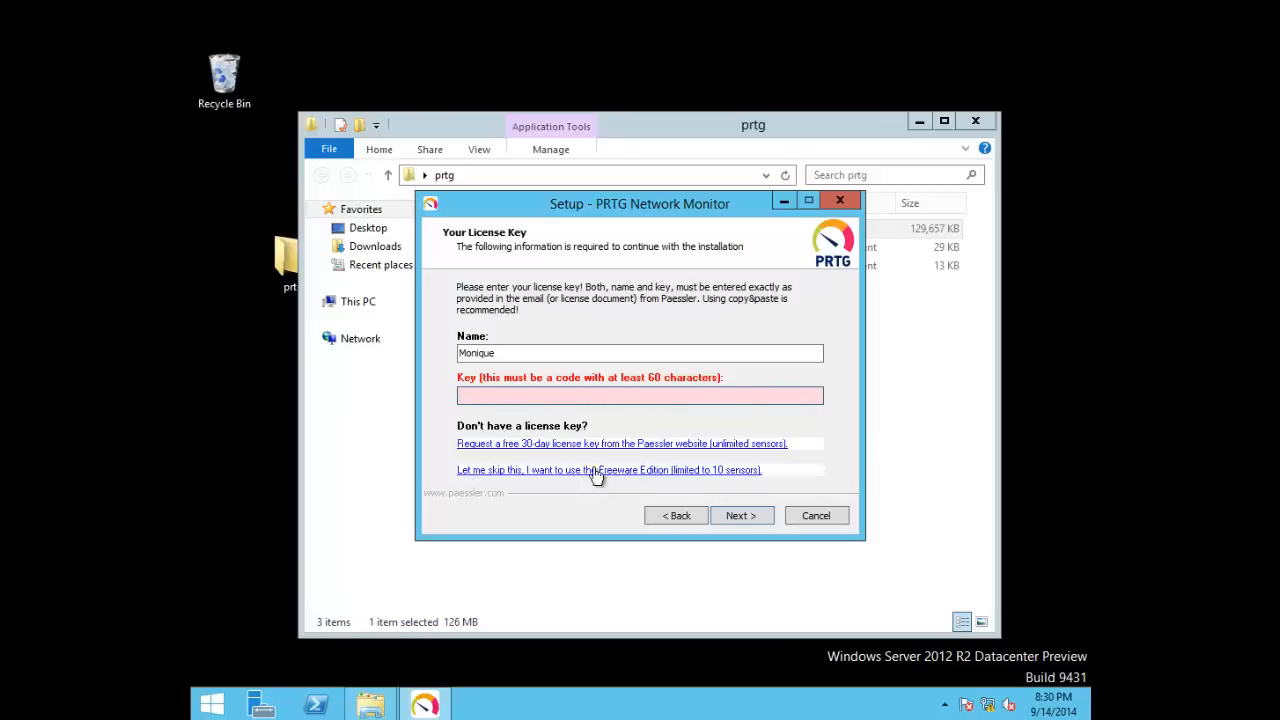
pyautogui.click(556, 474)
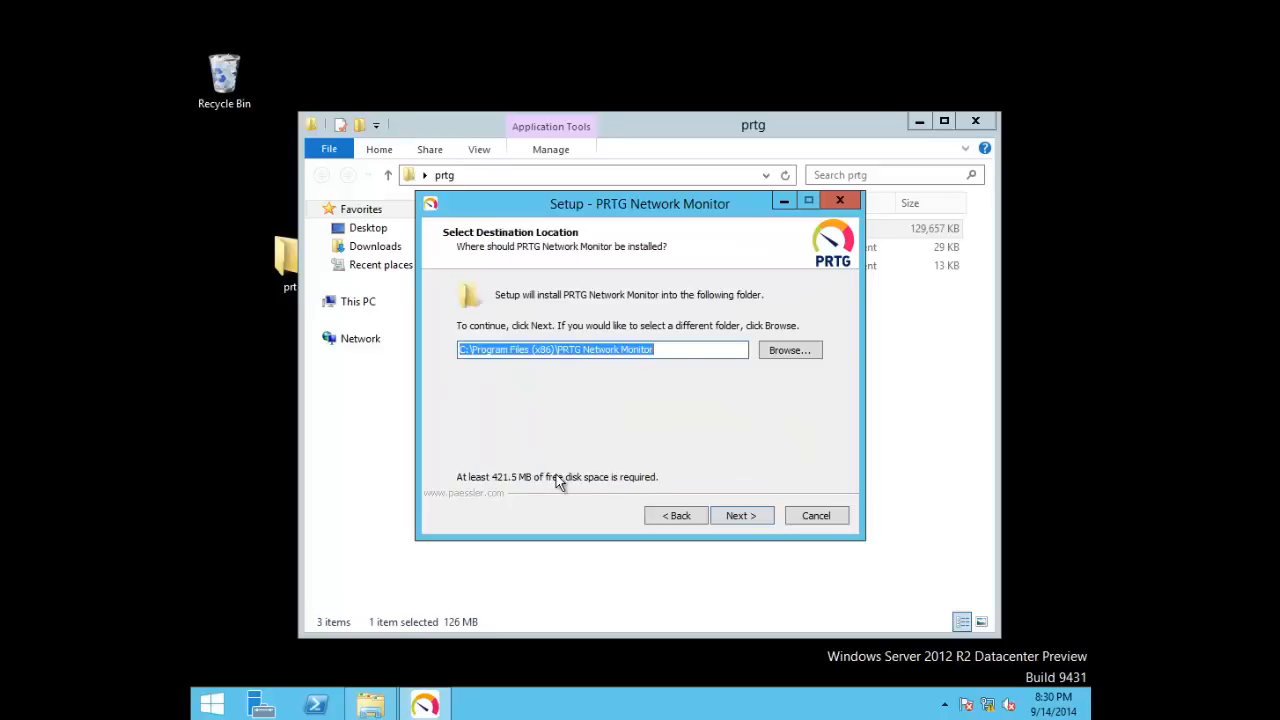
# Keep C:\Program Files (x86)\PRTG Network Monitor as the install folder and continue
pyautogui.click(789, 352)
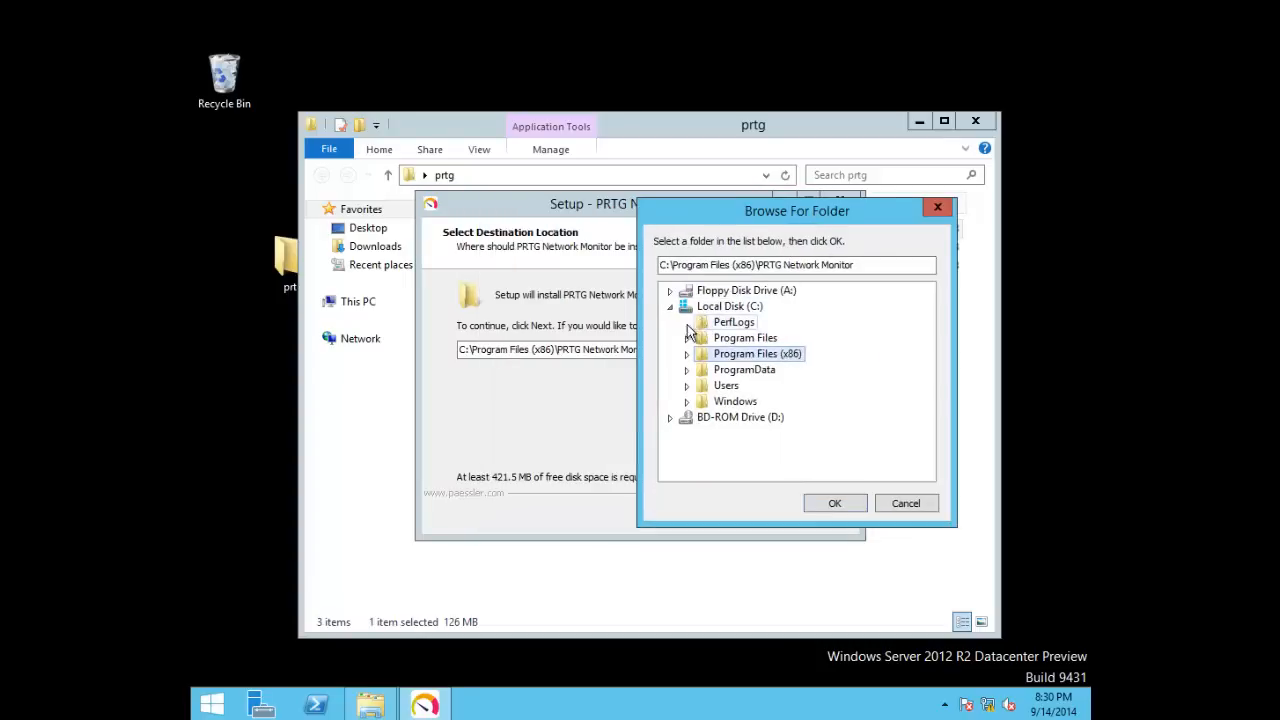
pyautogui.click(670, 307)
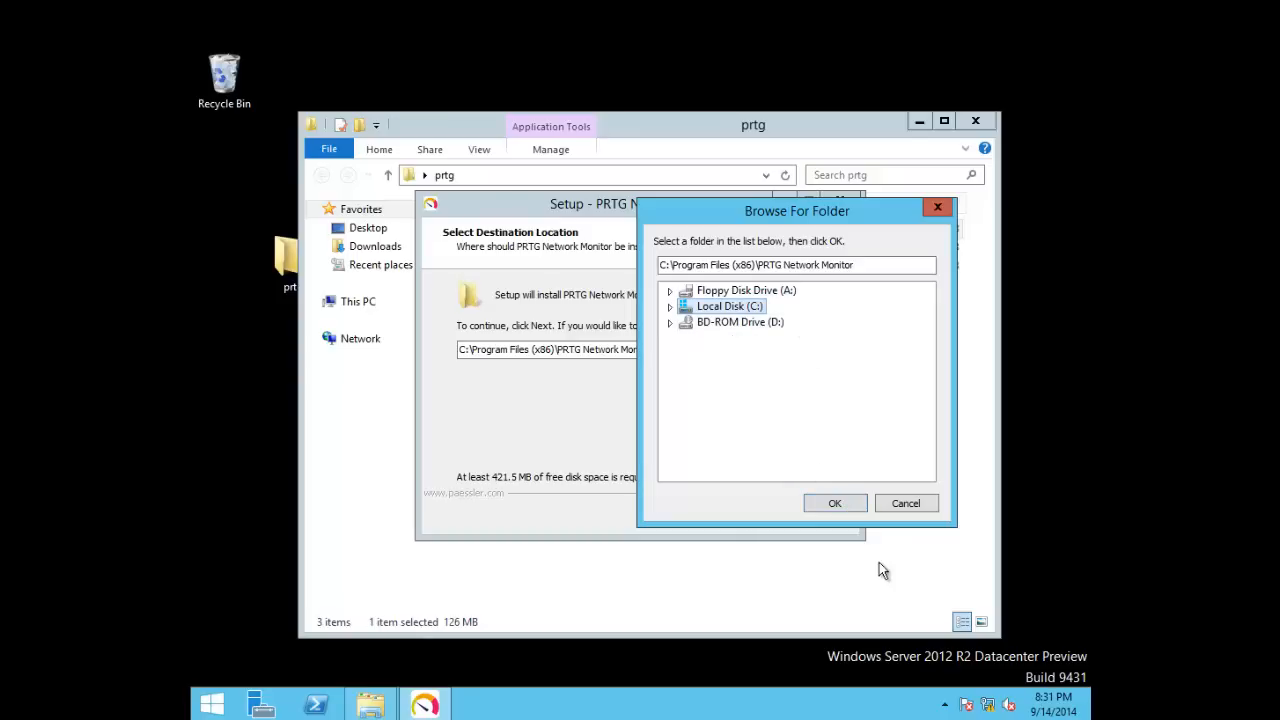
pyautogui.click(838, 504)
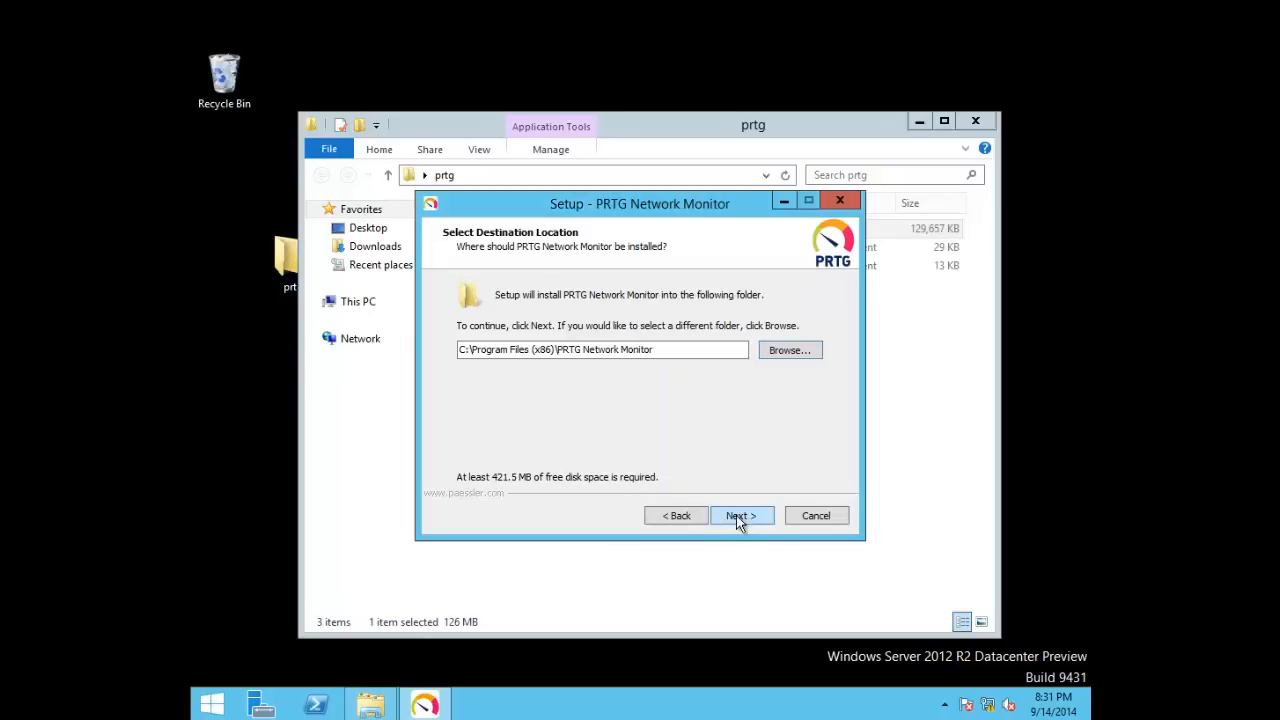
pyautogui.click(738, 515)
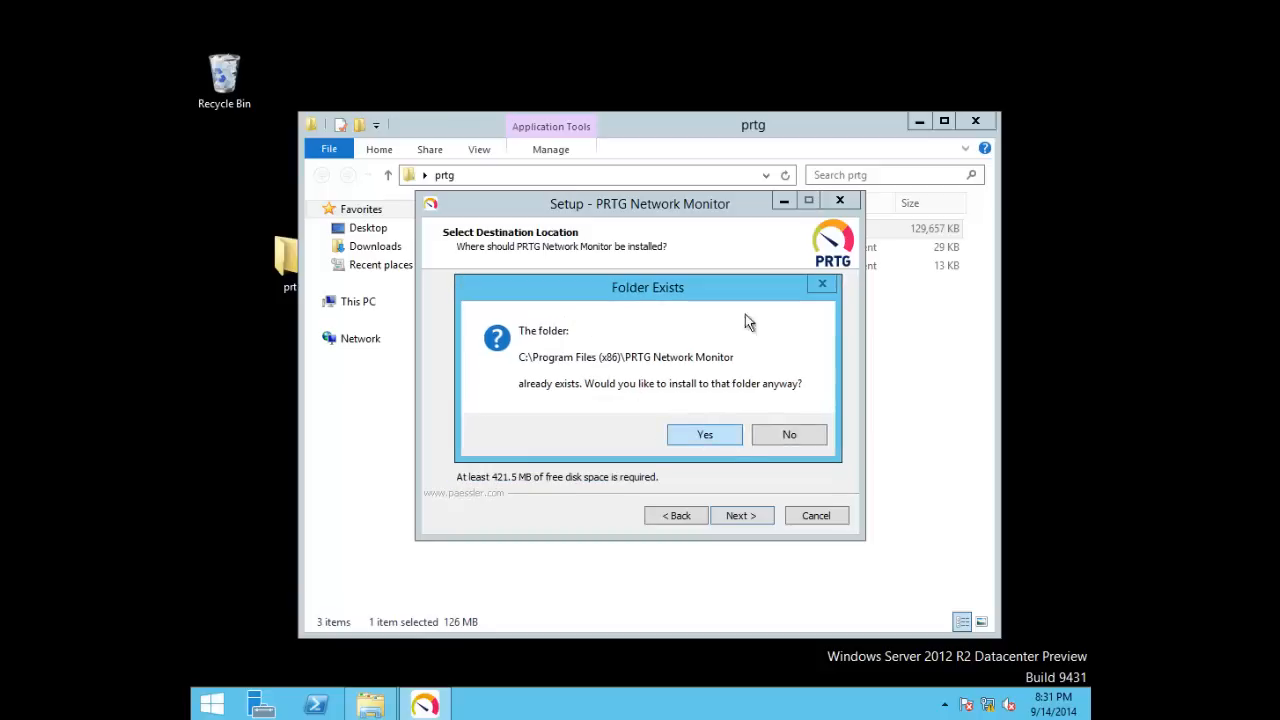
# Install into the existing folder, then select the new PRTG Enterprise Console and Network Monitor shortcuts
pyautogui.click(724, 435)
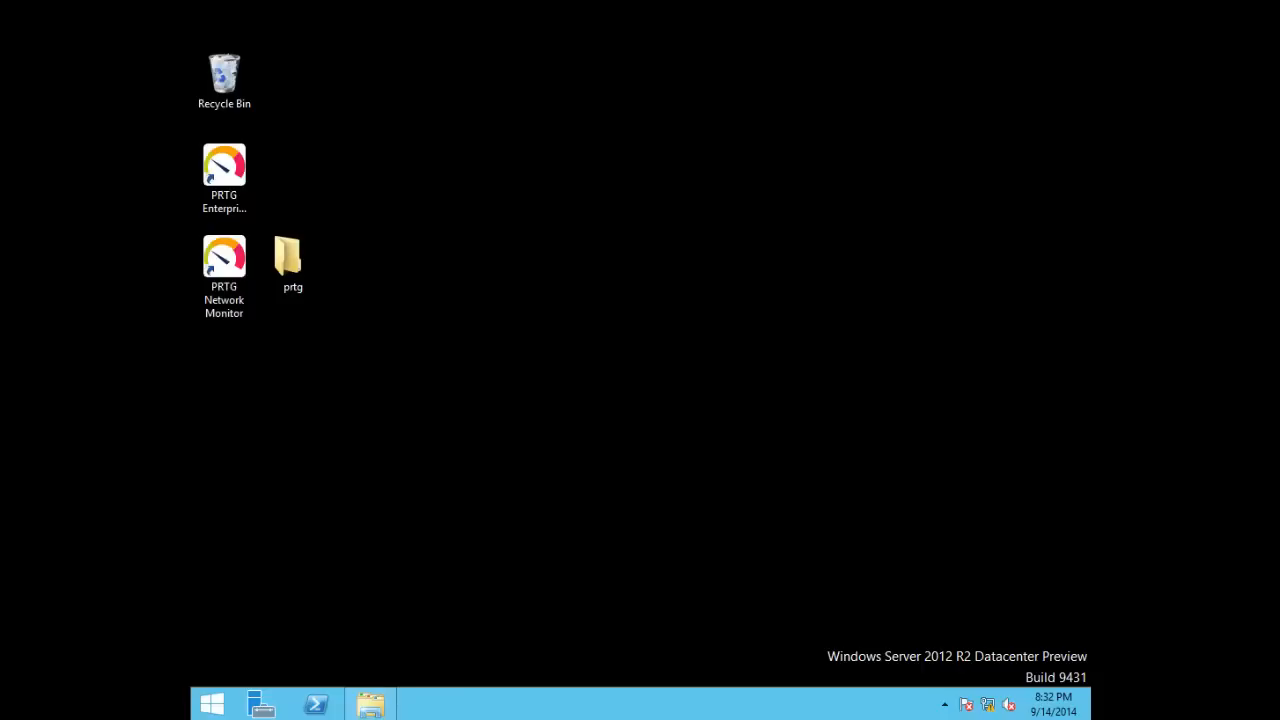
pyautogui.click(224, 175)
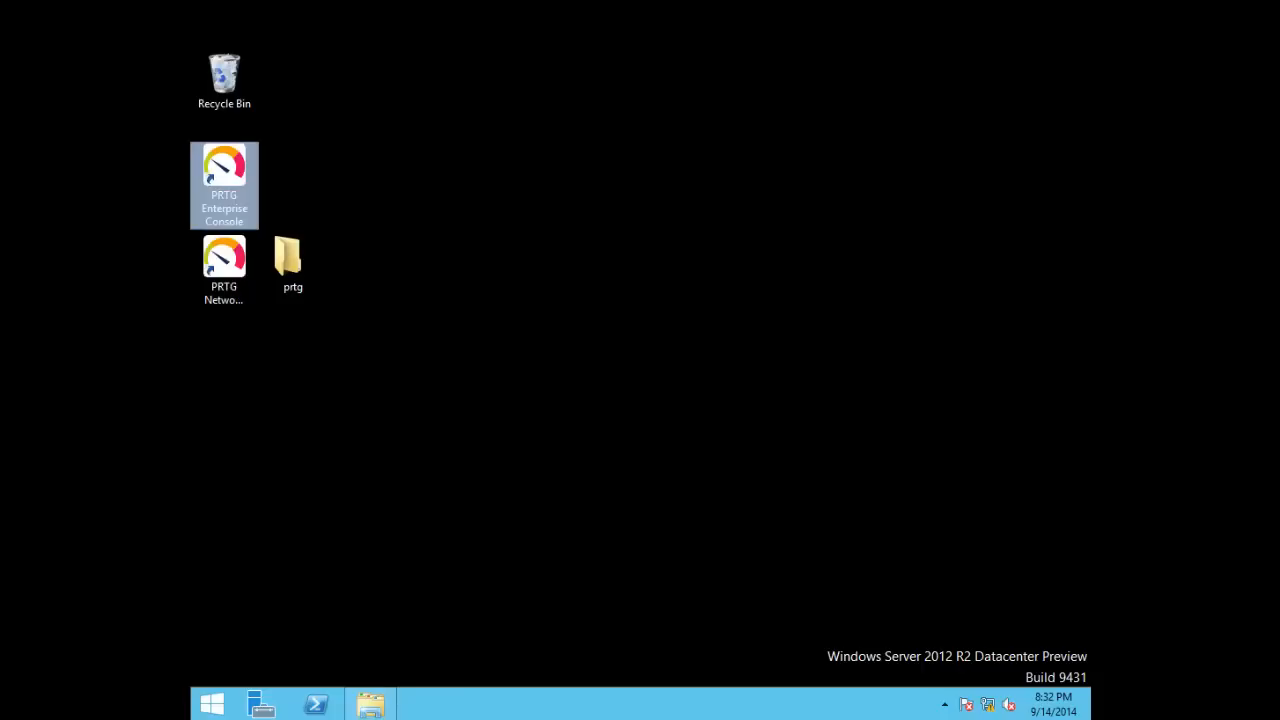
pyautogui.click(236, 280)
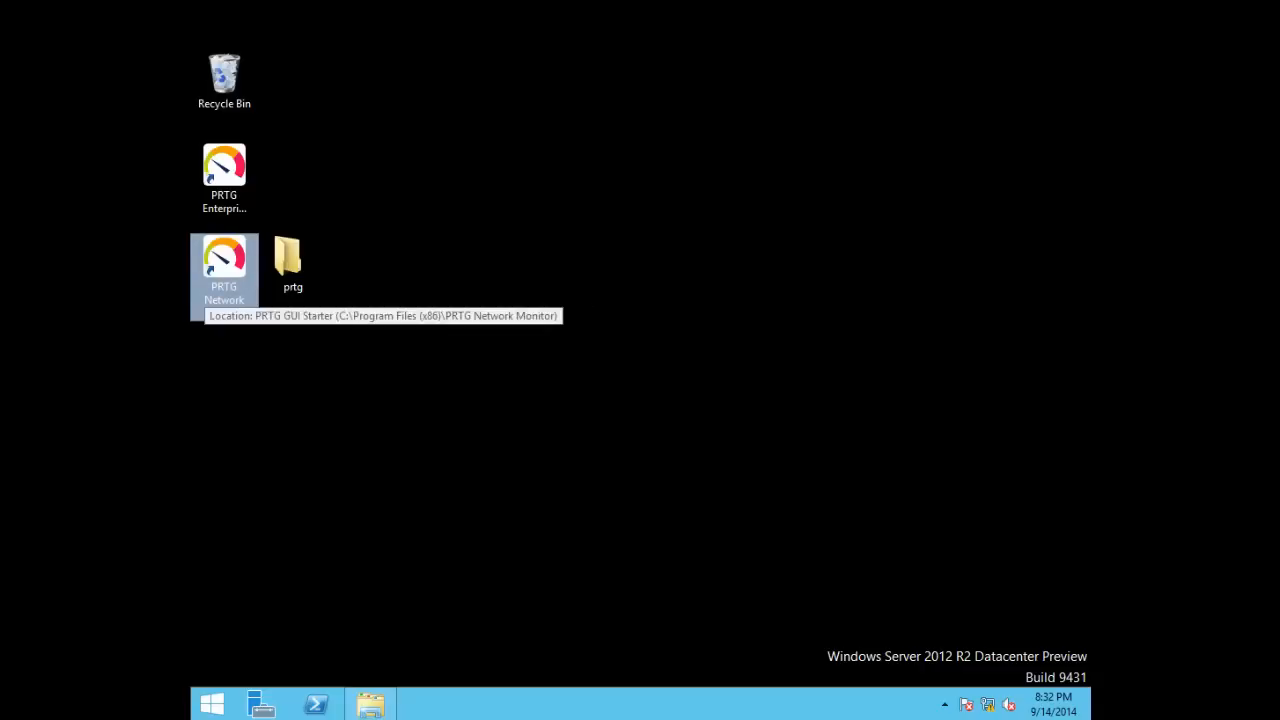
# Launch PRTG Network Monitor from its desktop shortcut and browse the Getting started Welcome page
pyautogui.doubleClick(216, 274)
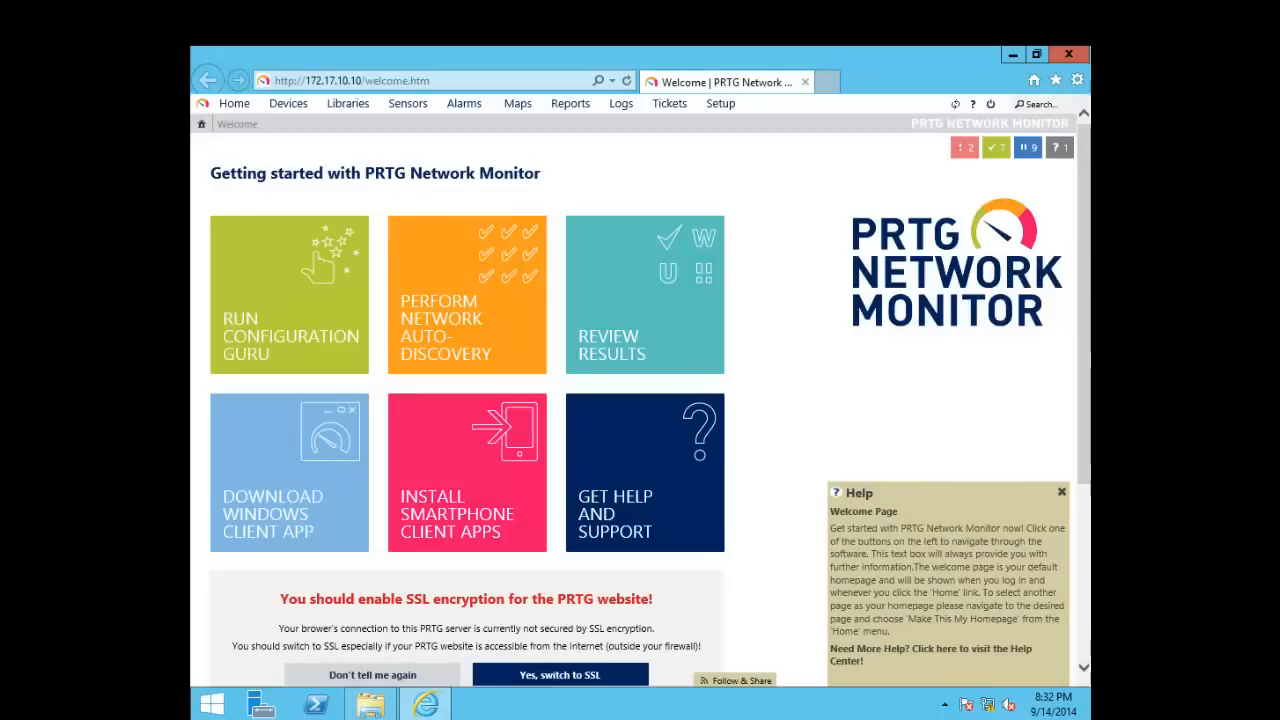
pyautogui.scroll(-3, 640, 400)
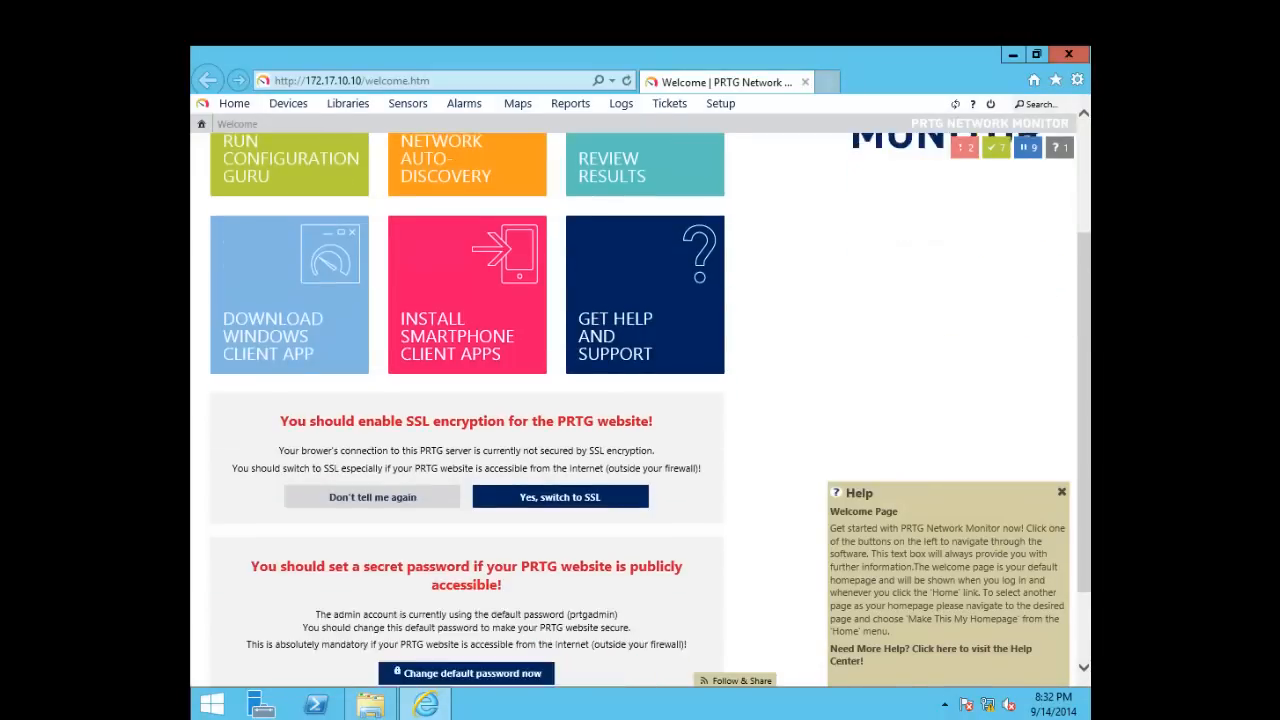
pyautogui.scroll(3, 640, 400)
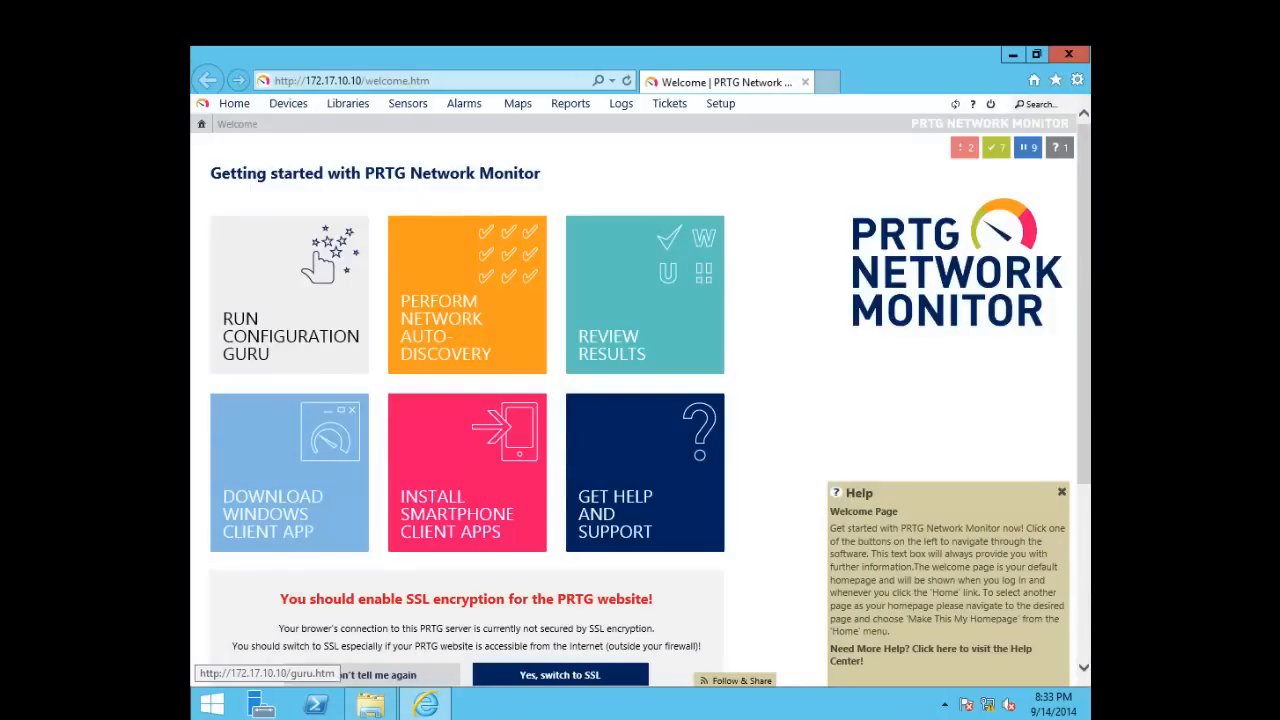
# Run the Configuration Guru and close Internet Explorer's blocked-content warning
pyautogui.click(289, 295)
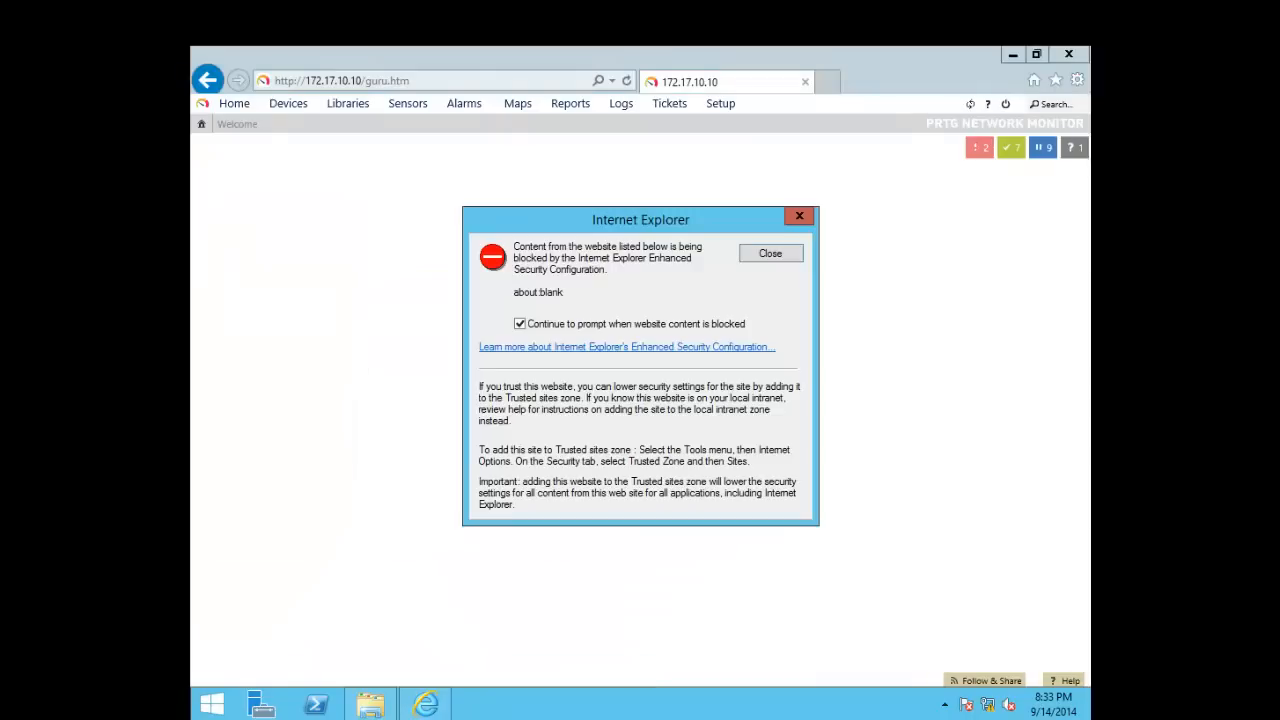
pyautogui.click(771, 253)
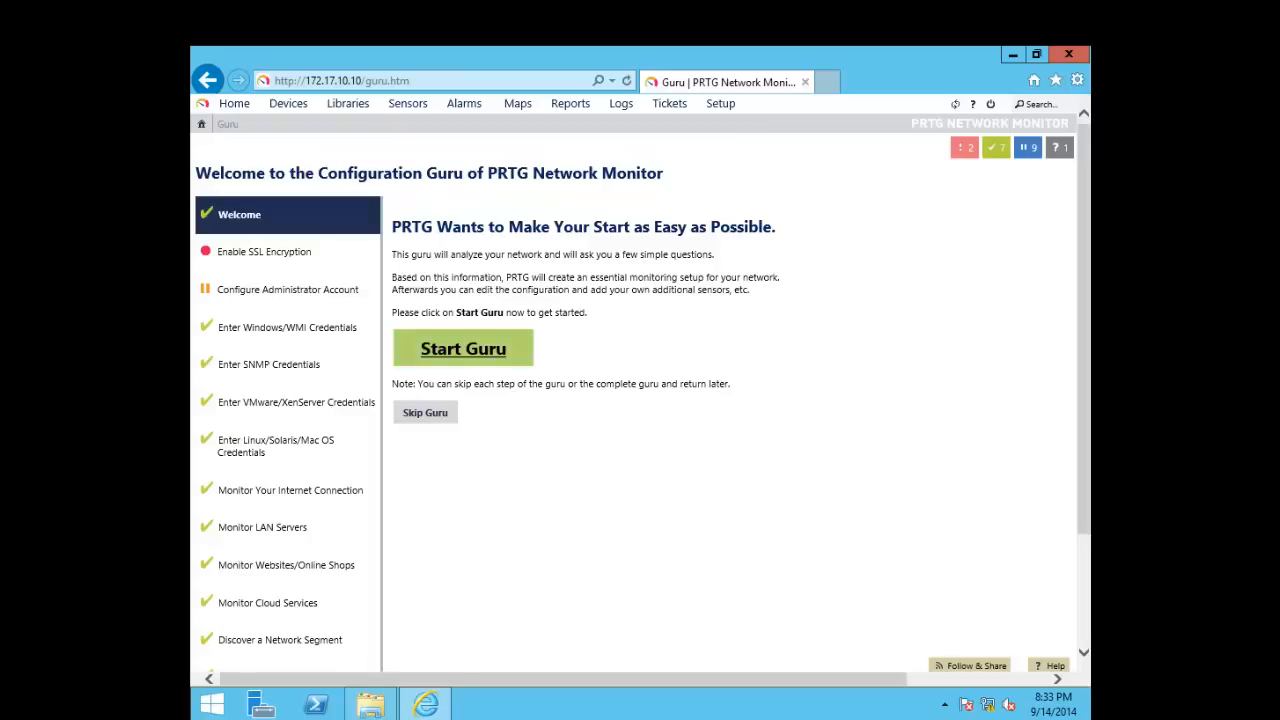
# Start the Guru and choose 'Yes, switch to SSL' on the Enable SSL Encryption step
pyautogui.click(463, 348)
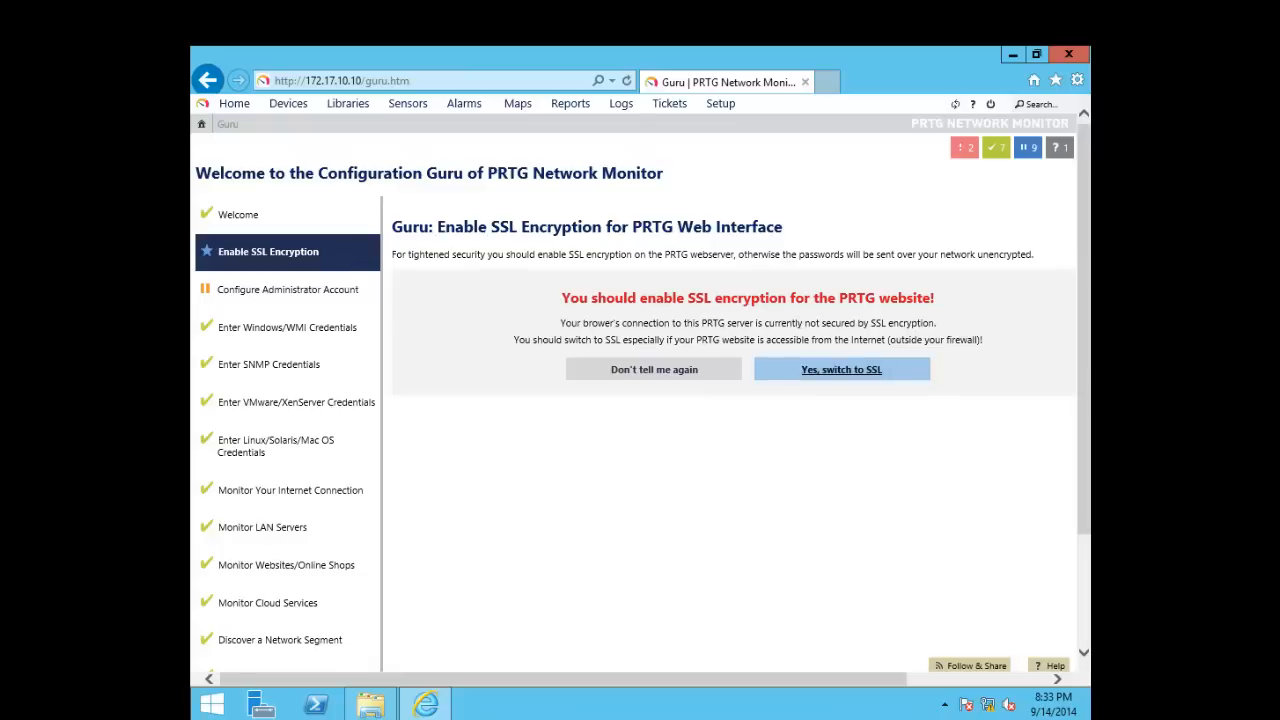
pyautogui.click(842, 370)
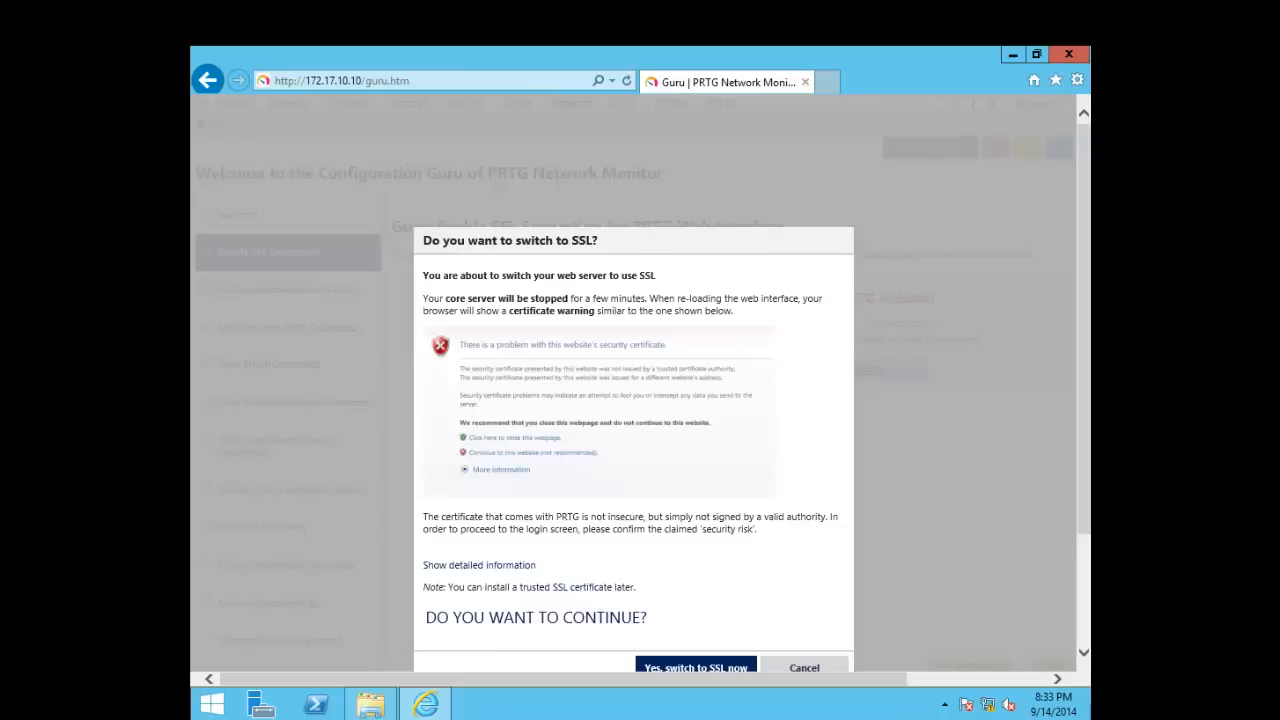
pyautogui.moveTo(1084, 380); pyautogui.dragTo(1084, 500)
pyautogui.scroll(1, 484, 583)
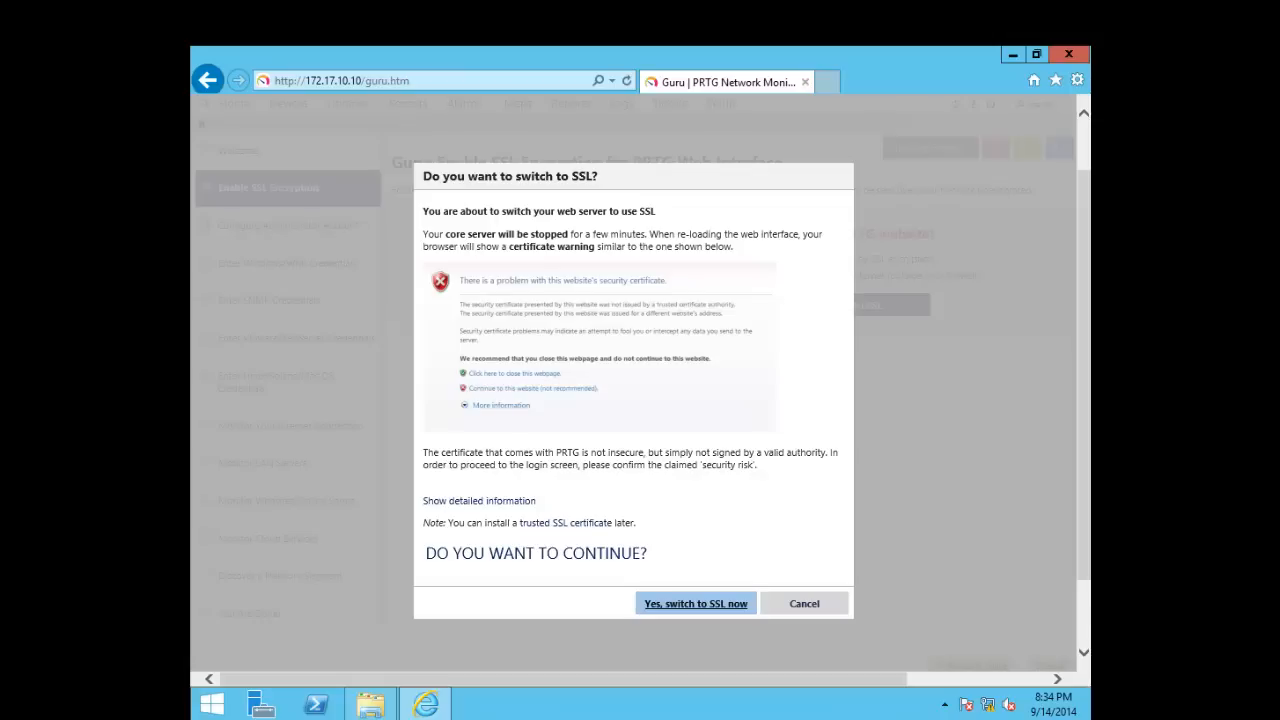
# Confirm 'Yes, switch to SSL now' so PRTG restarts over HTTPS
pyautogui.click(695, 603)
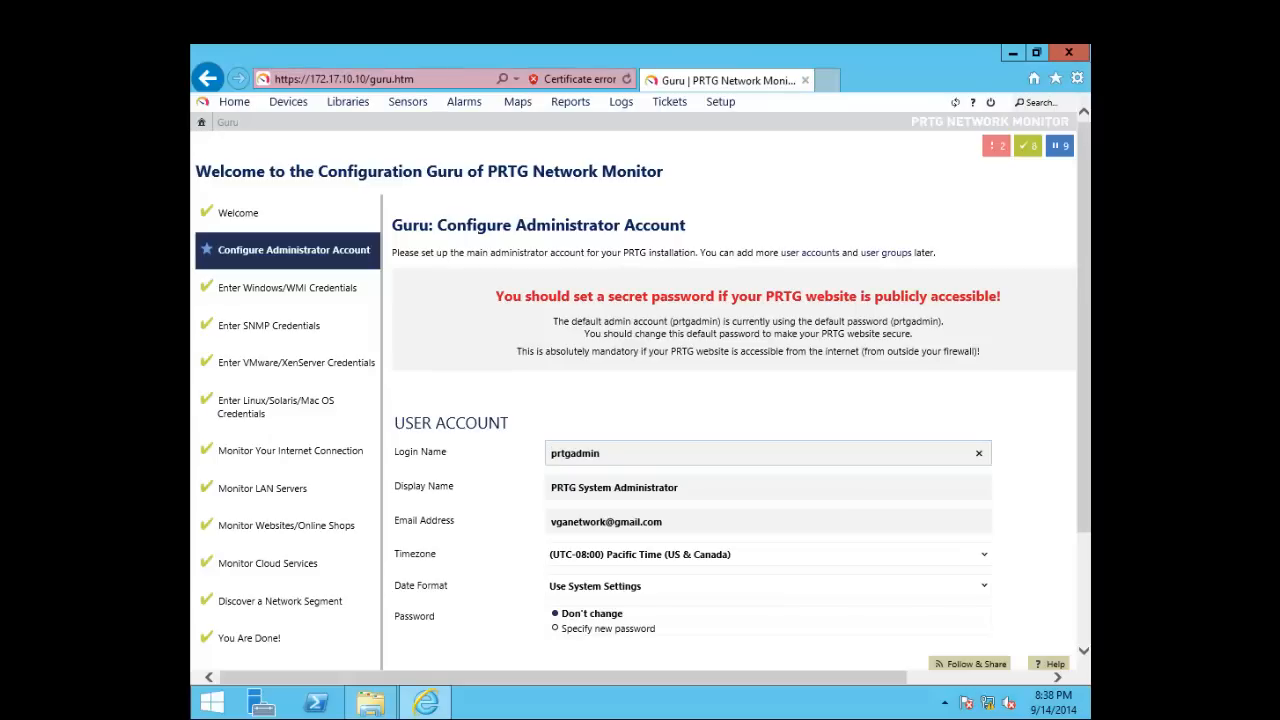
# Review the prtgadmin login name, display name and e-mail fields, leaving them unchanged
pyautogui.scroll(-1, 735, 400)
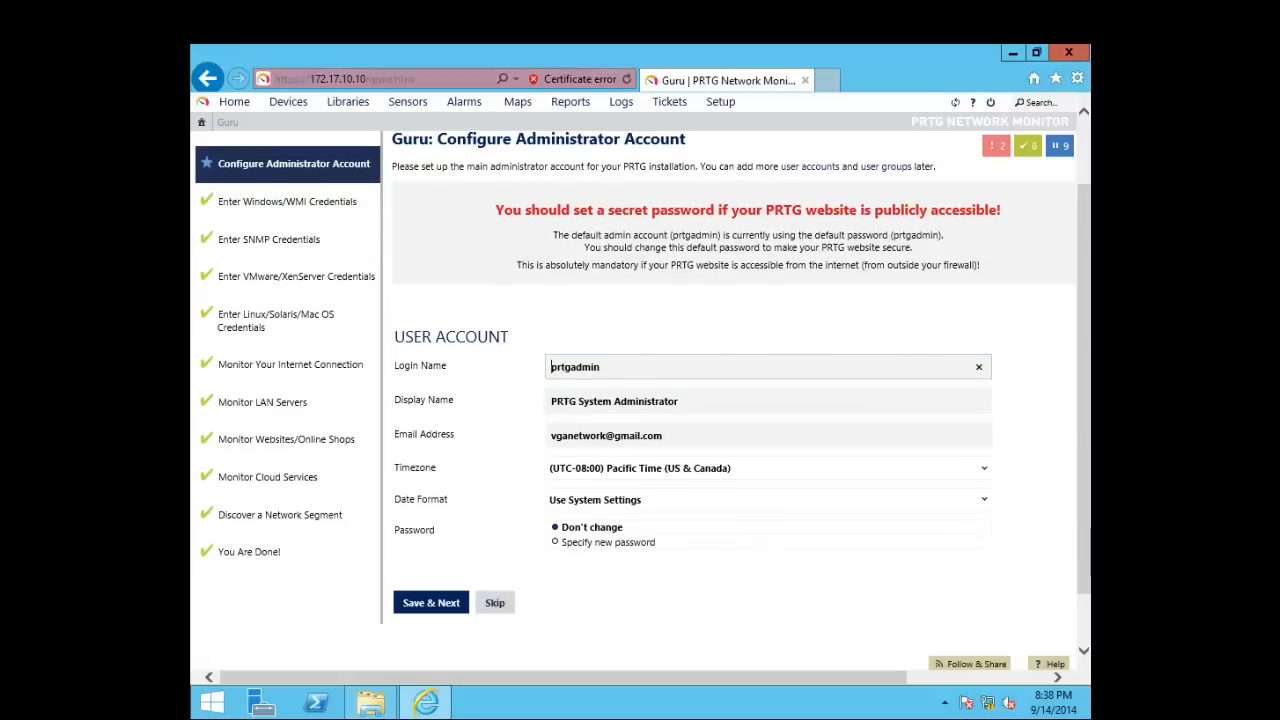
pyautogui.scroll(1, 735, 400)
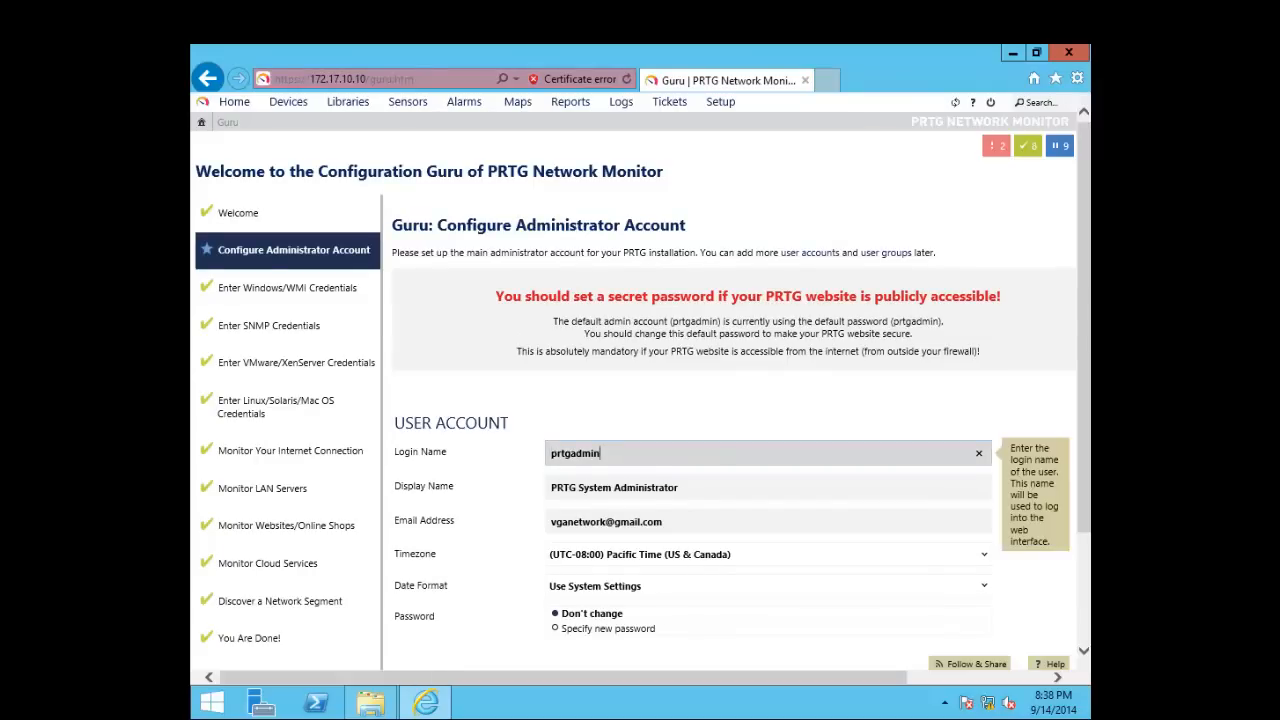
pyautogui.scroll(-2, 768, 445)
pyautogui.scroll(2, 768, 445)
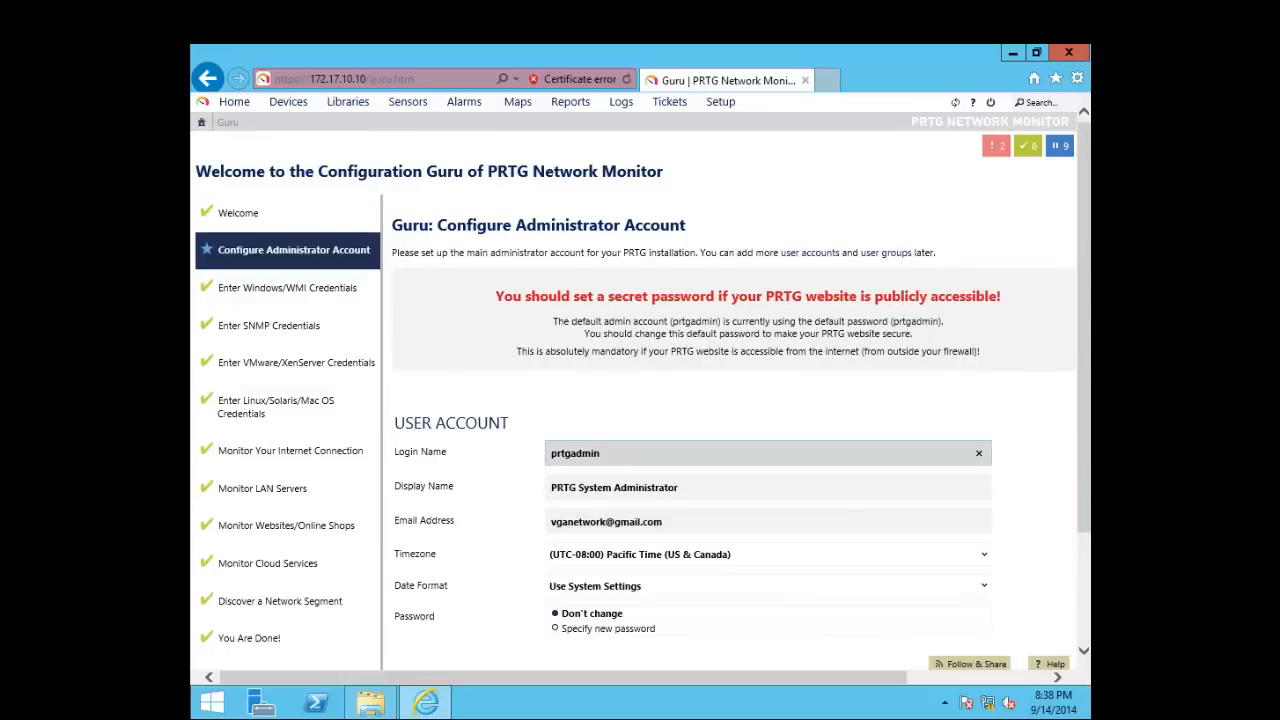
pyautogui.moveTo(600, 453); pyautogui.dragTo(549, 453)
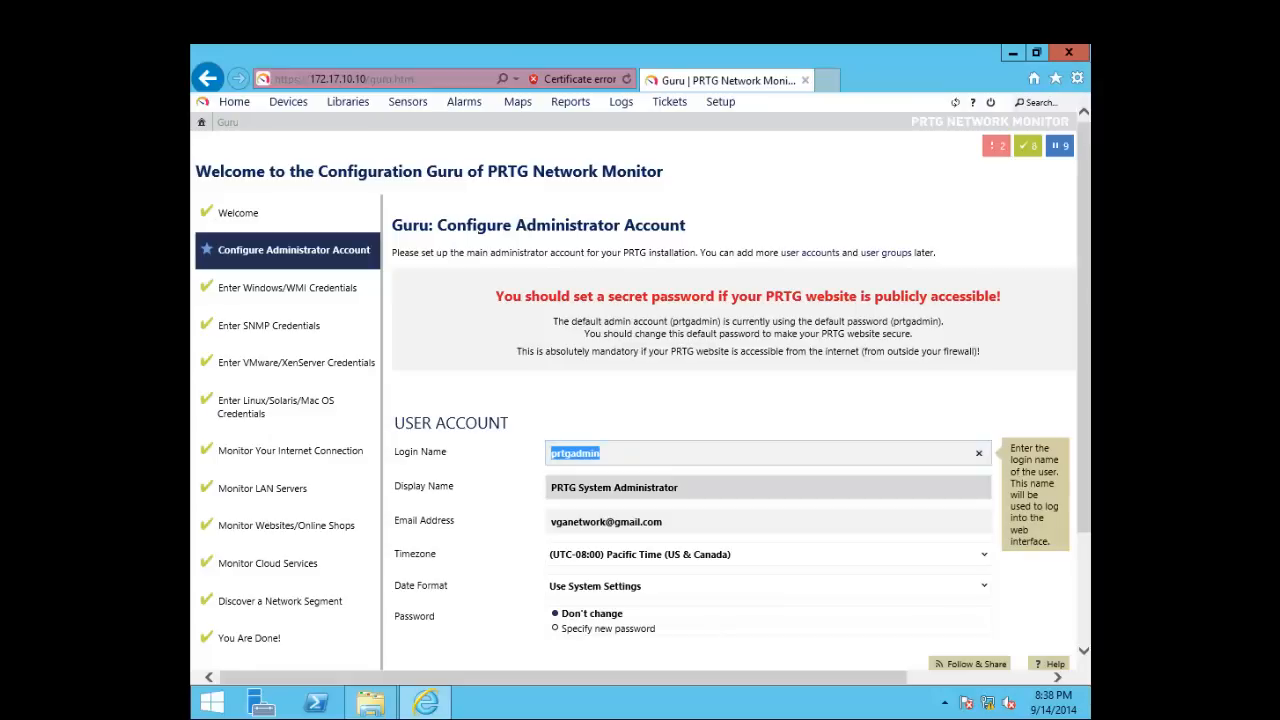
pyautogui.click(618, 487)
pyautogui.click(621, 521)
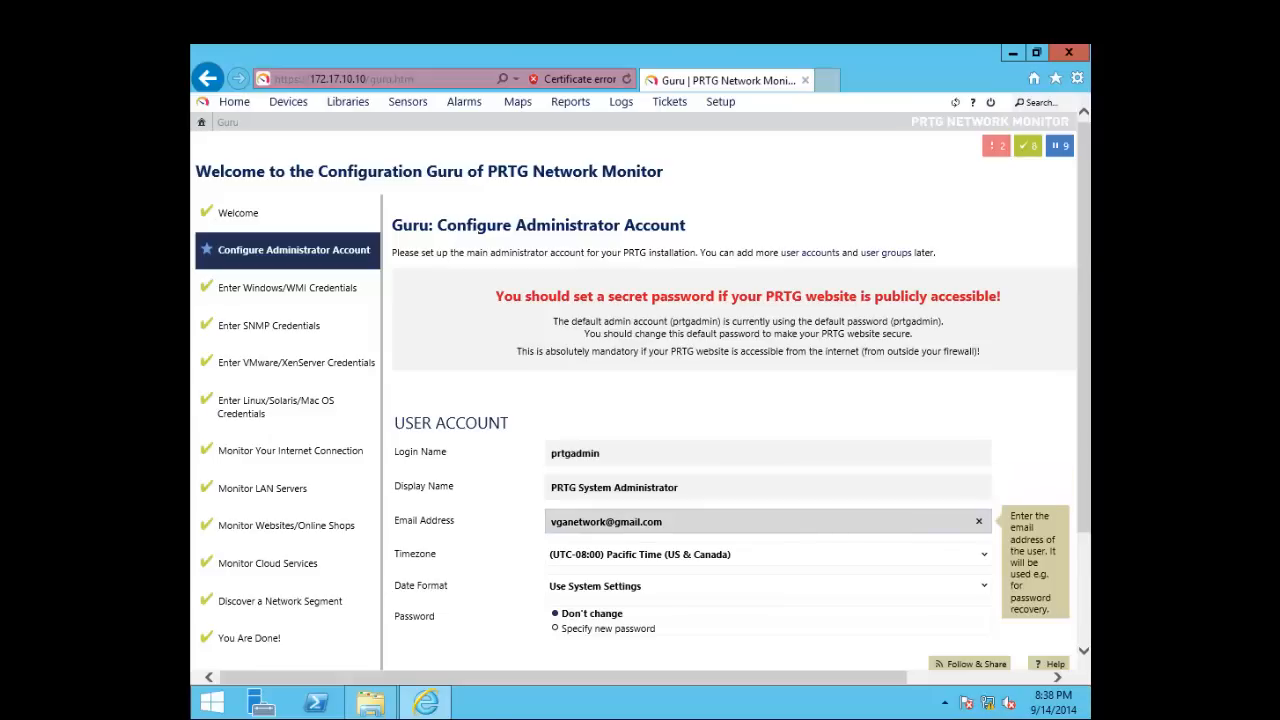
# Keep Use System Settings as the date format and save the administrator account
pyautogui.scroll(-1, 618, 521)
pyautogui.press('Tab')
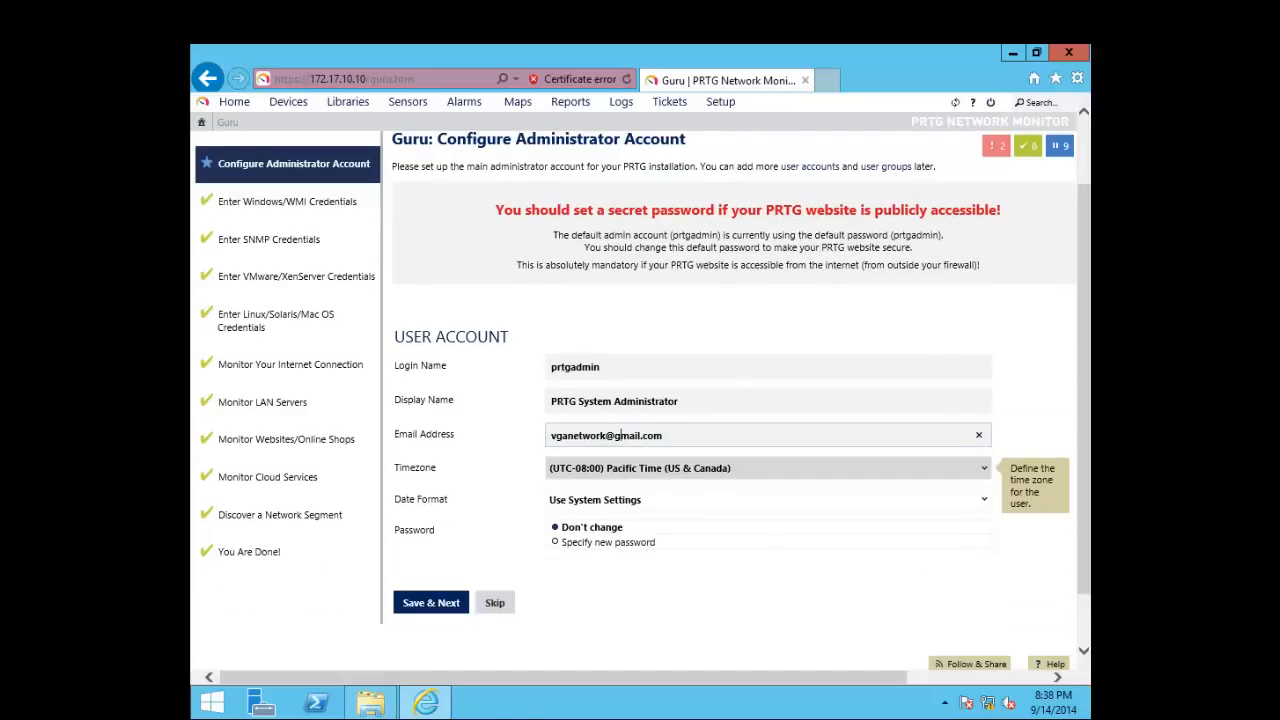
pyautogui.press('Tab')
pyautogui.hotkey('alt', 'Down')
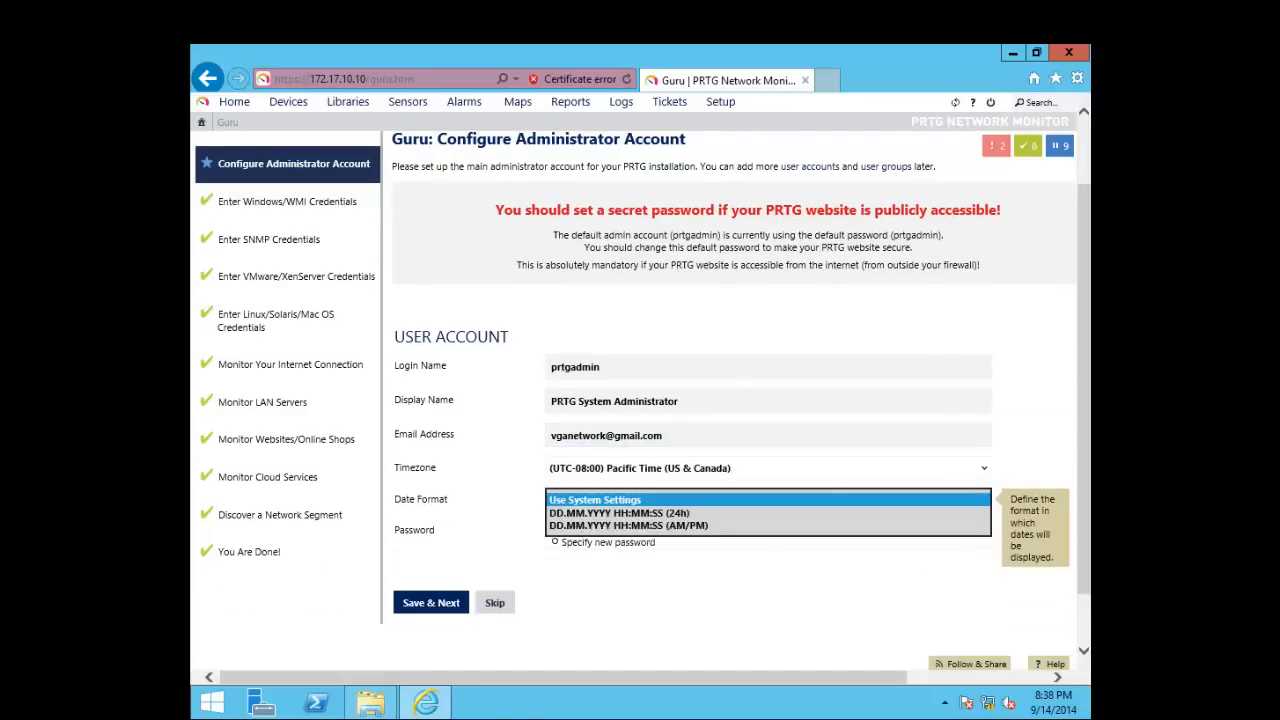
pyautogui.click(597, 500)
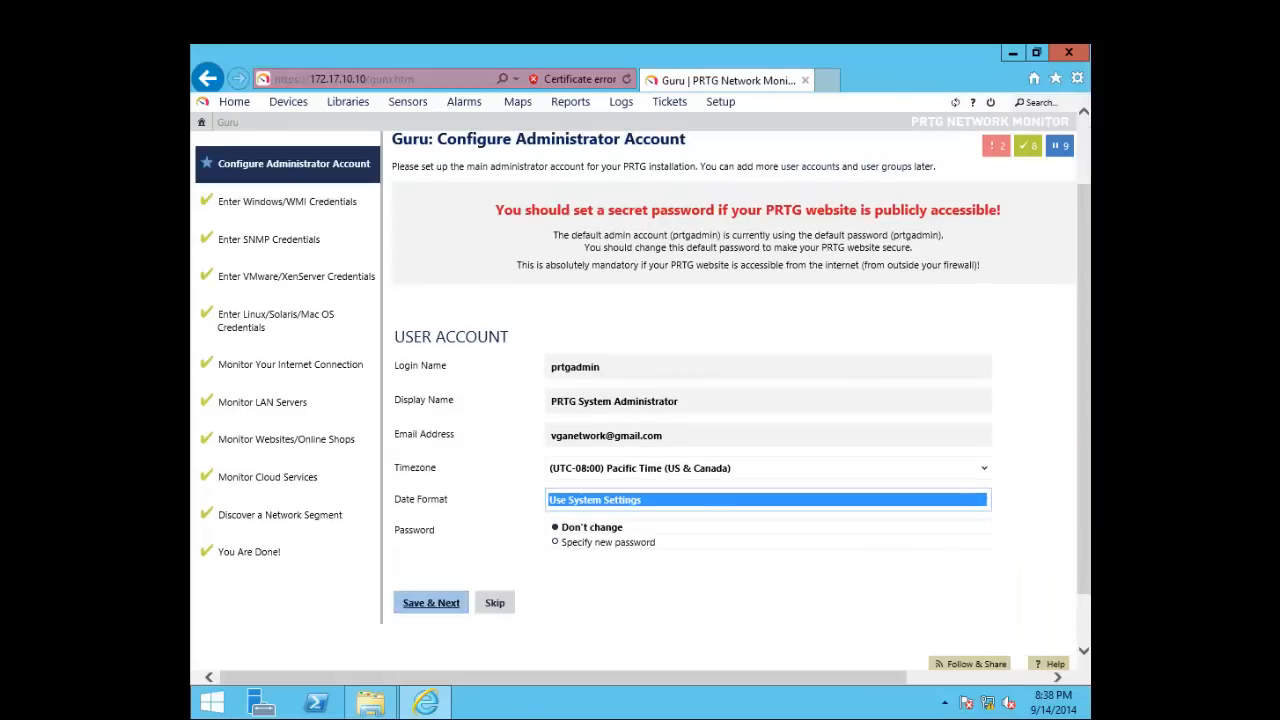
pyautogui.click(431, 602)
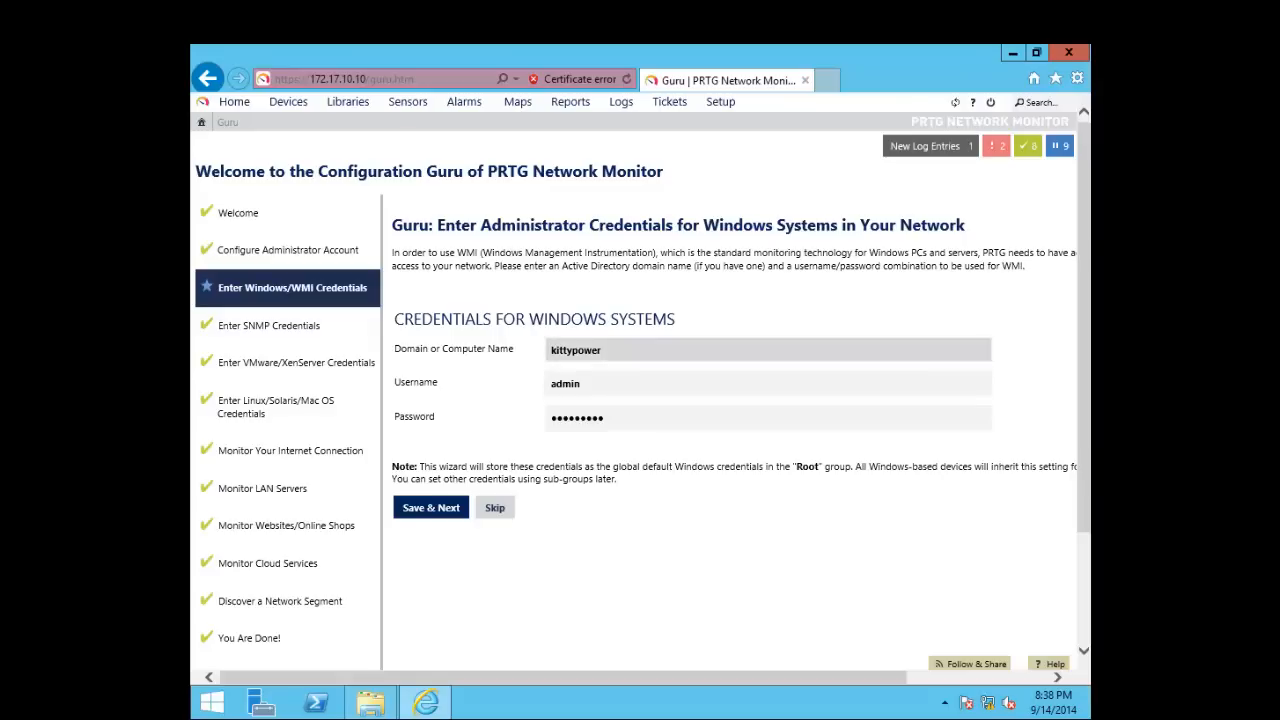
# Keep the existing Windows domain, username and stored password unchanged and save them
pyautogui.moveTo(604, 350)
pyautogui.mouseDown()
pyautogui.moveTo(549, 350)
pyautogui.moveTo(581, 384)
pyautogui.moveTo(549, 384)
pyautogui.mouseUp()
pyautogui.click(604, 350)
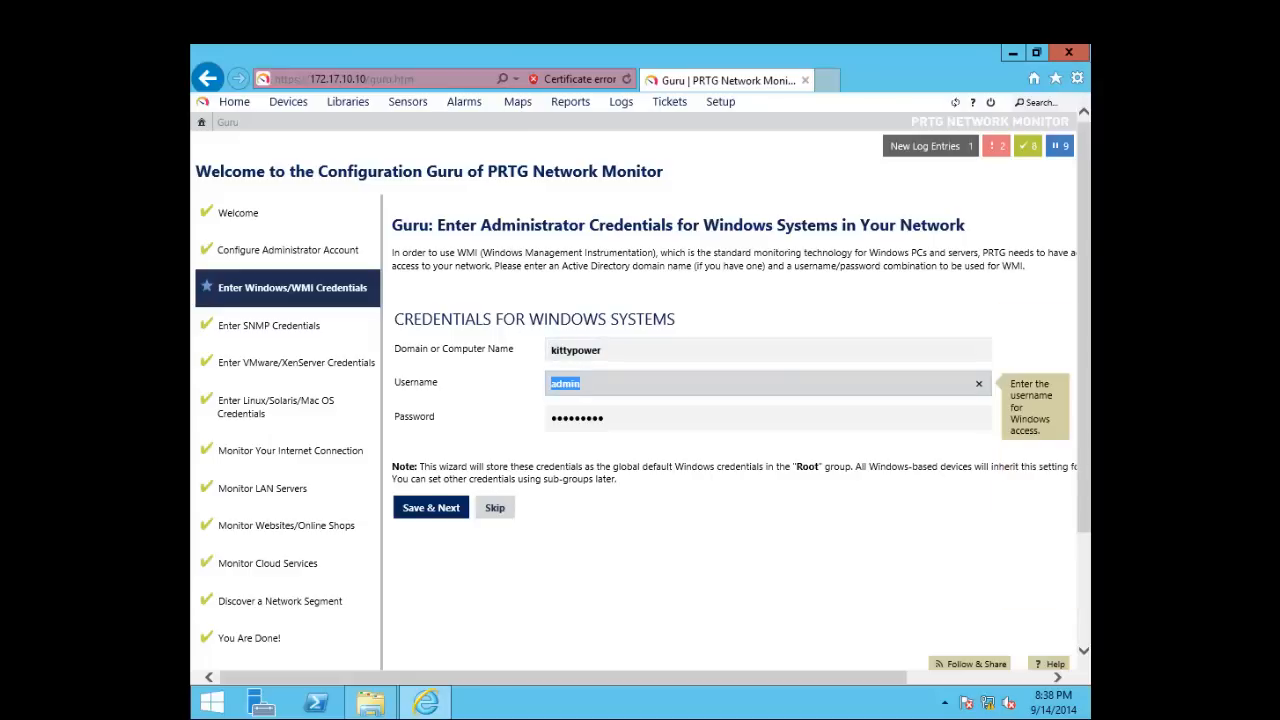
pyautogui.click(604, 384)
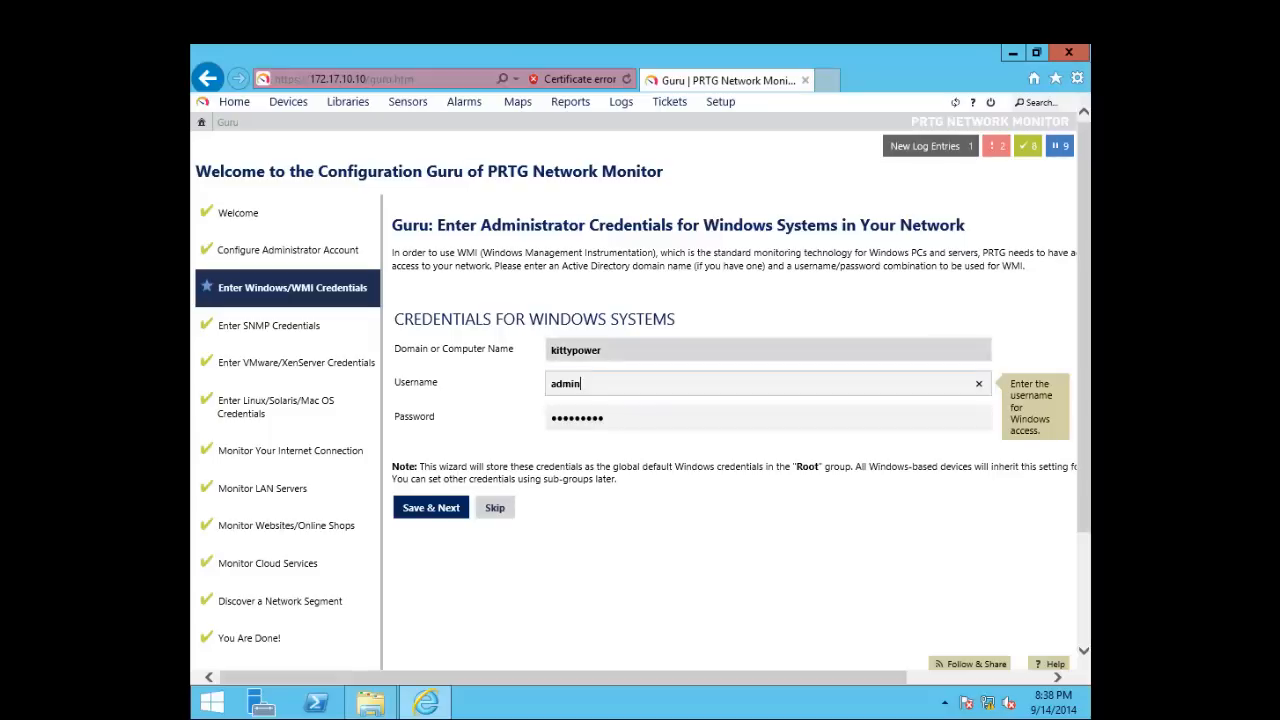
pyautogui.doubleClick(575, 384)
pyautogui.click(608, 418)
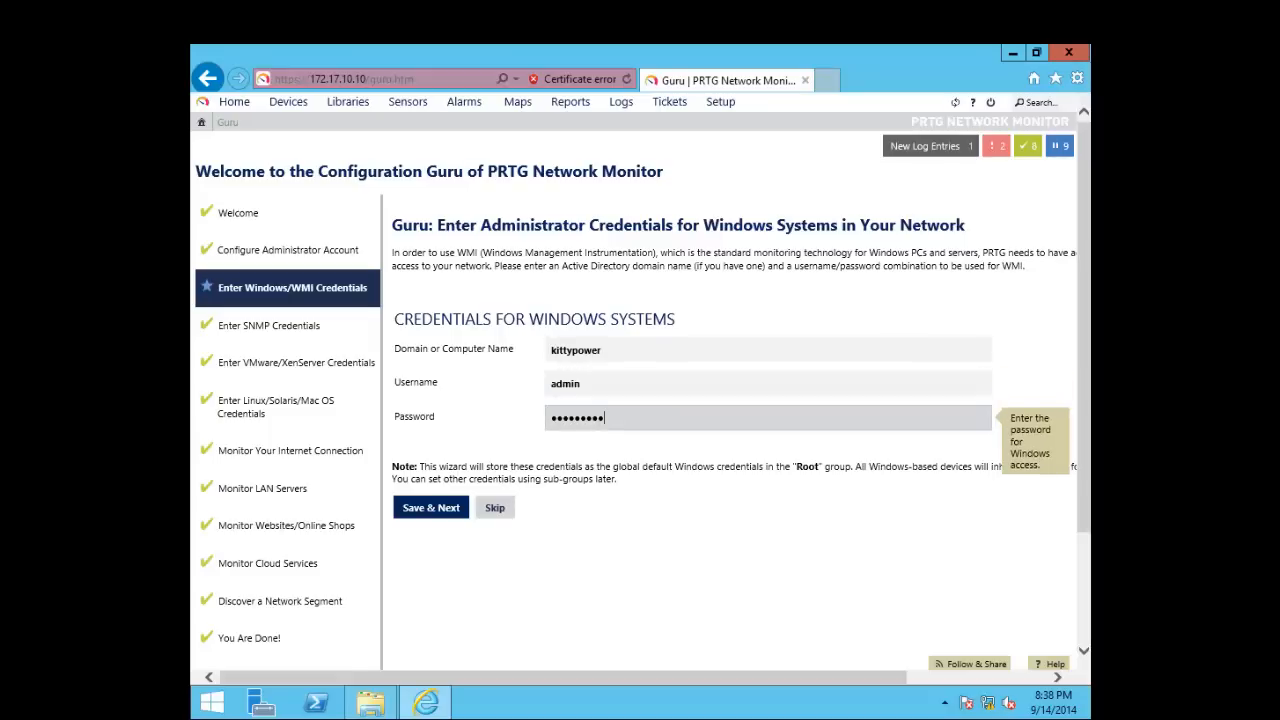
pyautogui.moveTo(604, 418); pyautogui.dragTo(550, 418)
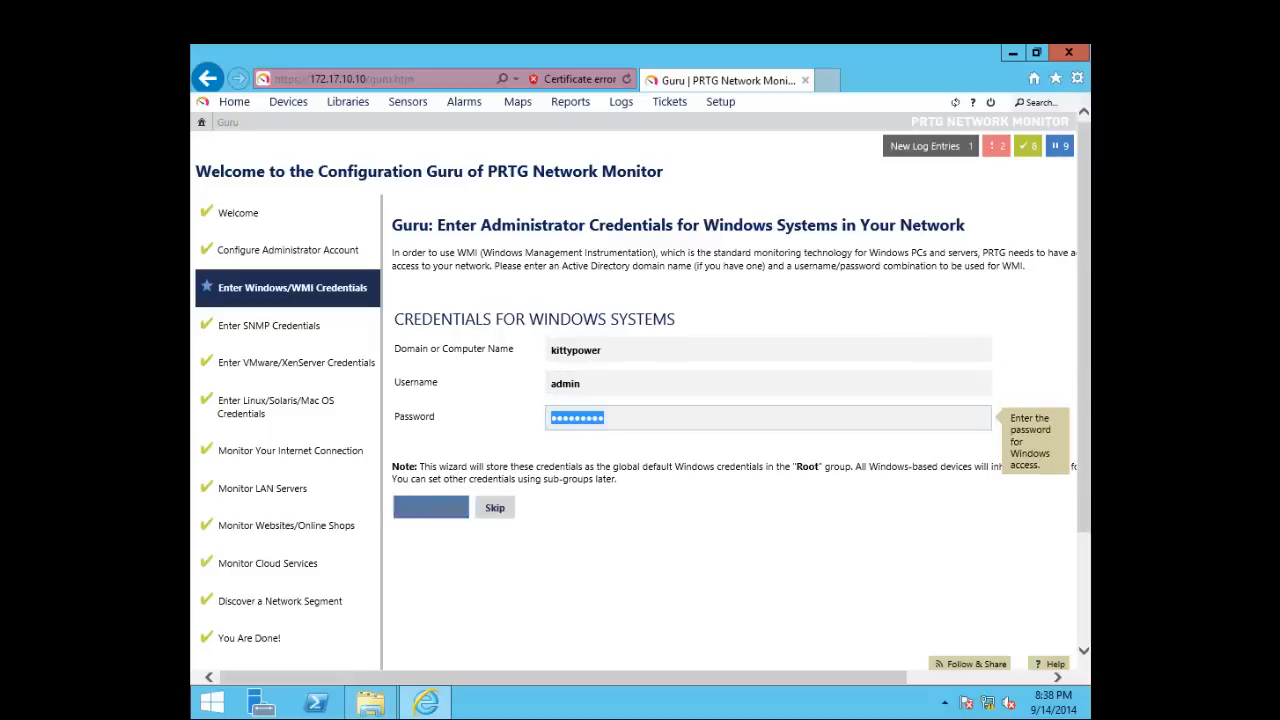
pyautogui.click(431, 507)
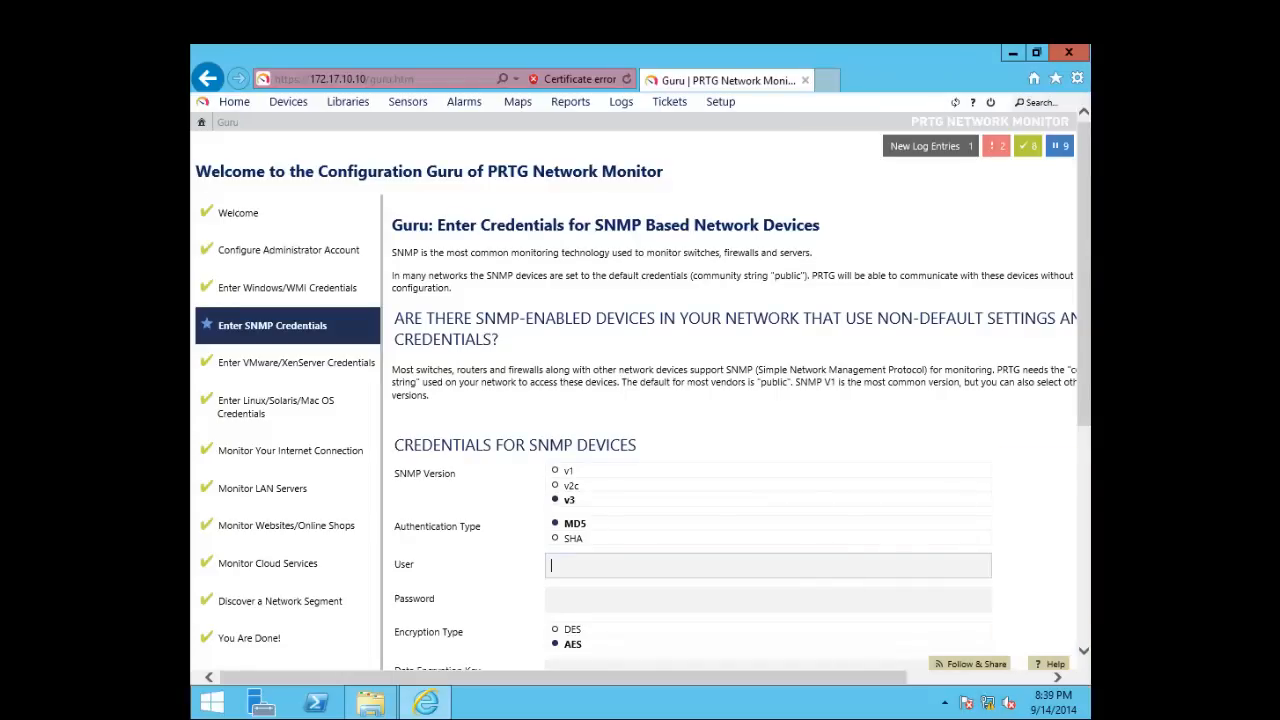
# Leave SNMP at v3 with MD5/AES, port 161 and timeout 5, then save
pyautogui.scroll(-2, 768, 470)
pyautogui.scroll(2, 768, 470)
pyautogui.scroll(-1, 768, 400)
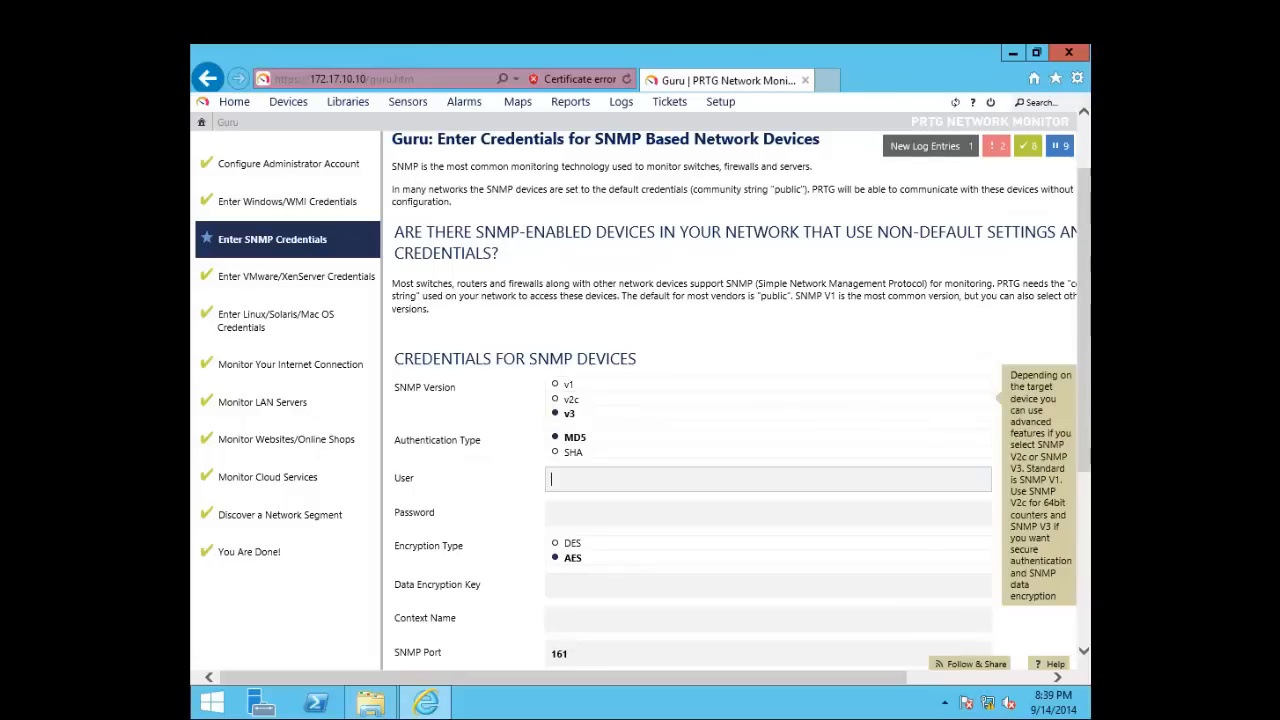
pyautogui.scroll(1, 768, 440)
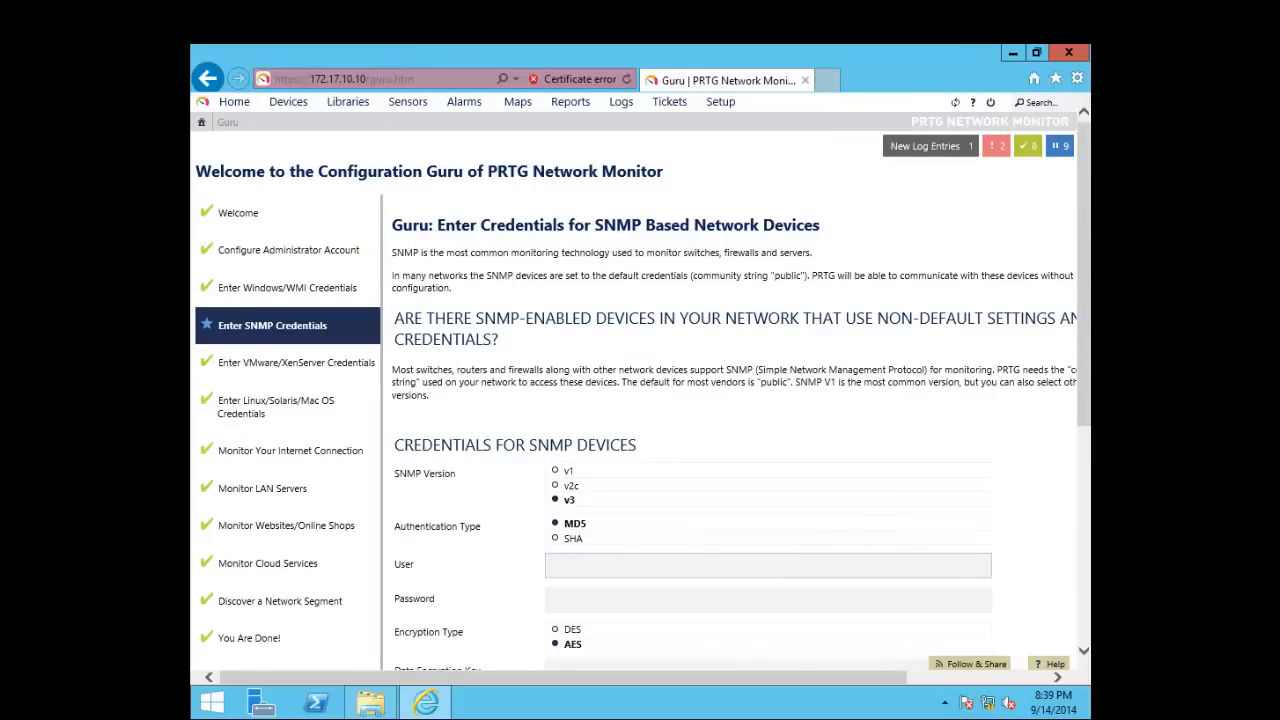
pyautogui.scroll(-2, 768, 400)
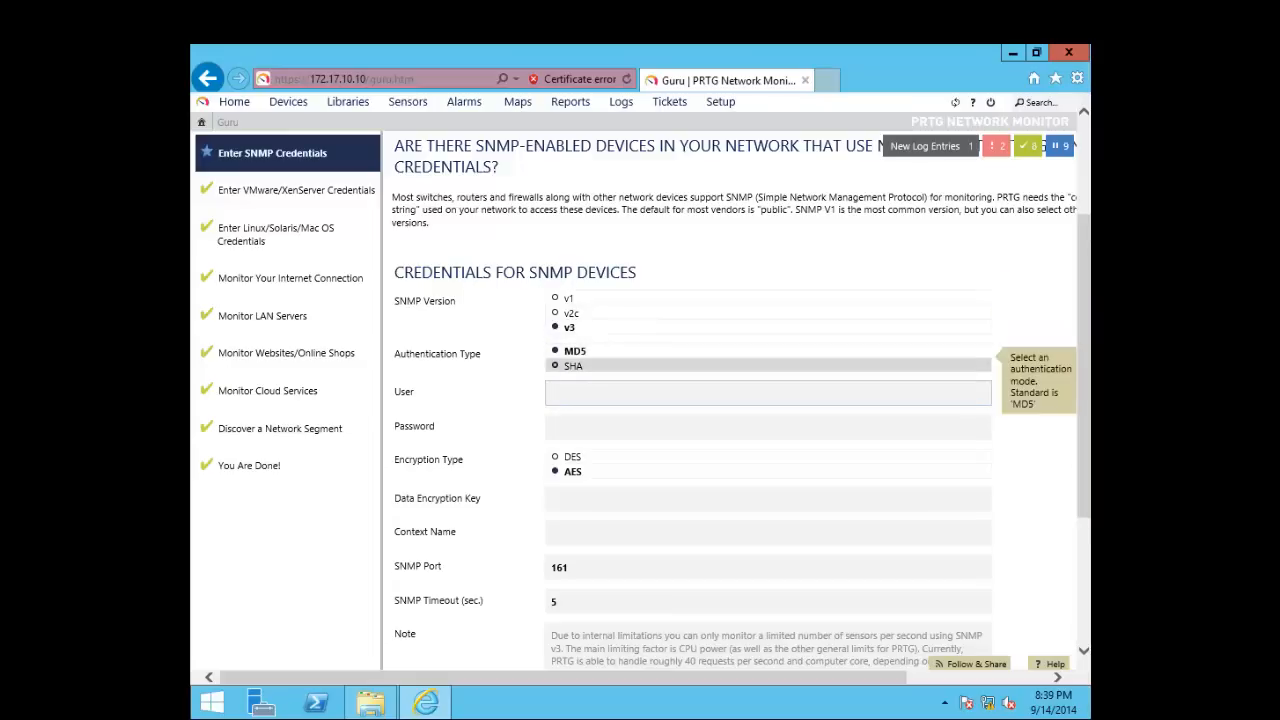
pyautogui.scroll(-2, 735, 400)
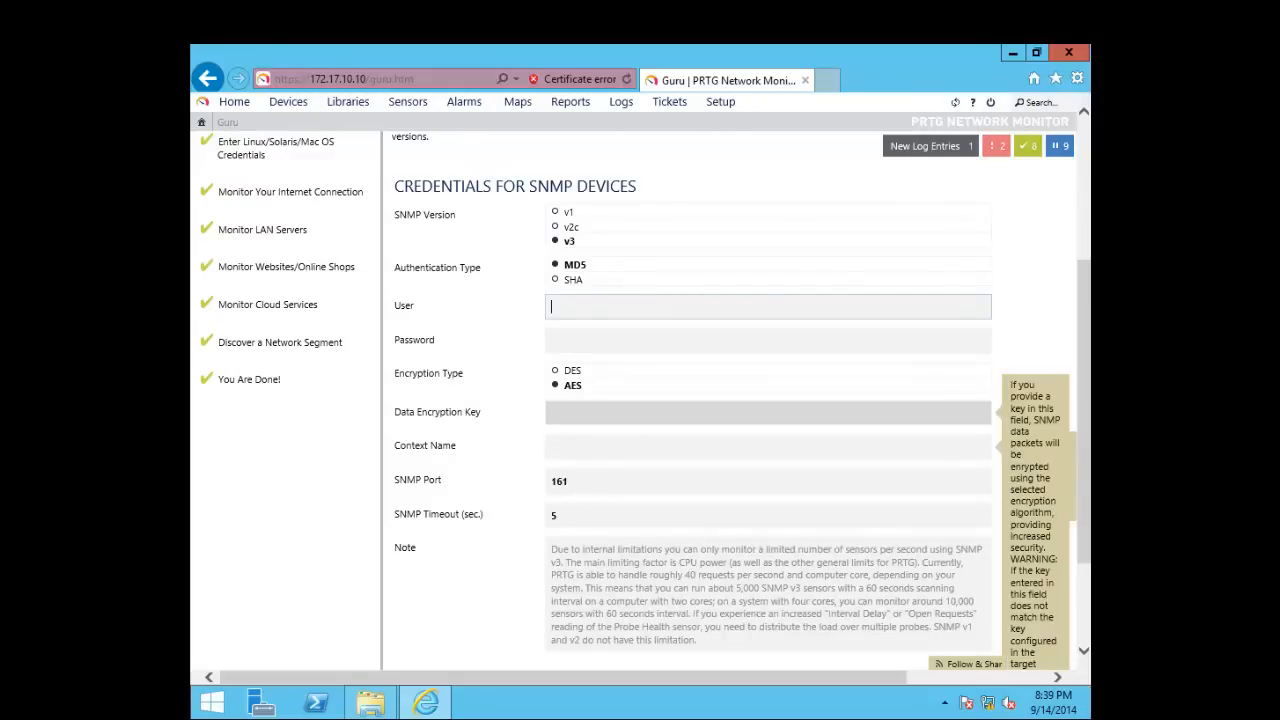
pyautogui.scroll(-3, 768, 412)
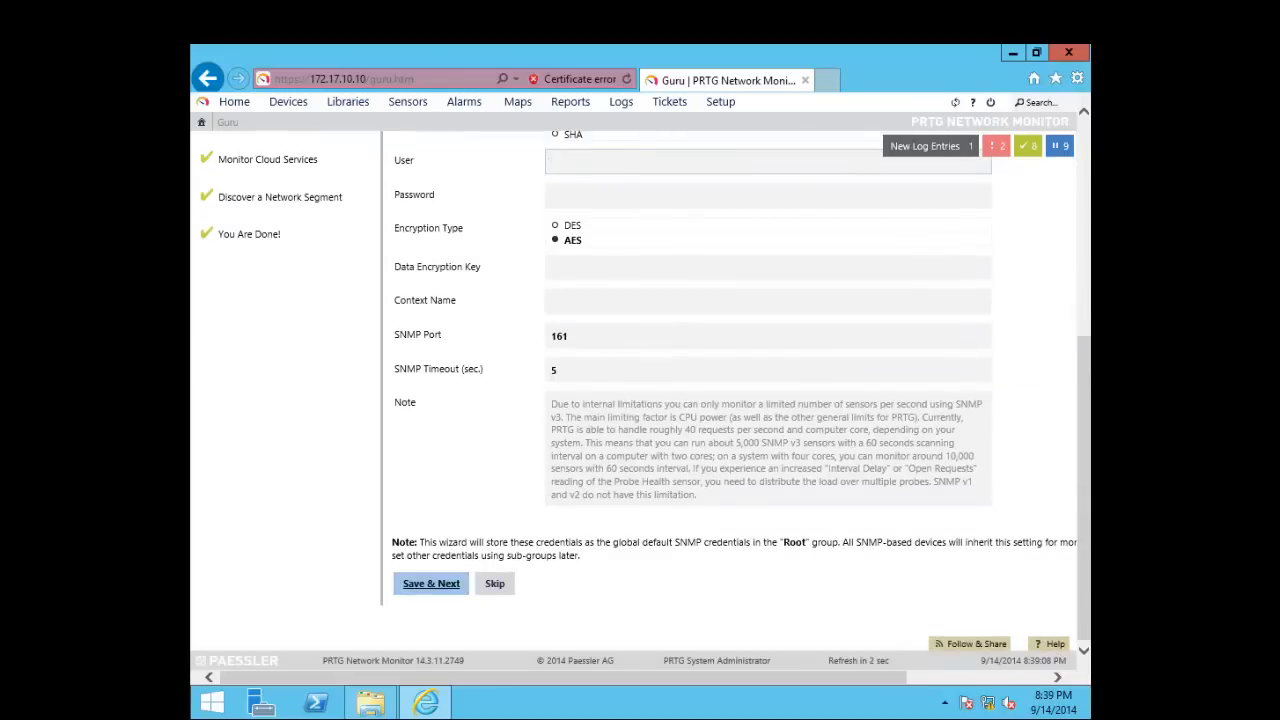
pyautogui.click(431, 584)
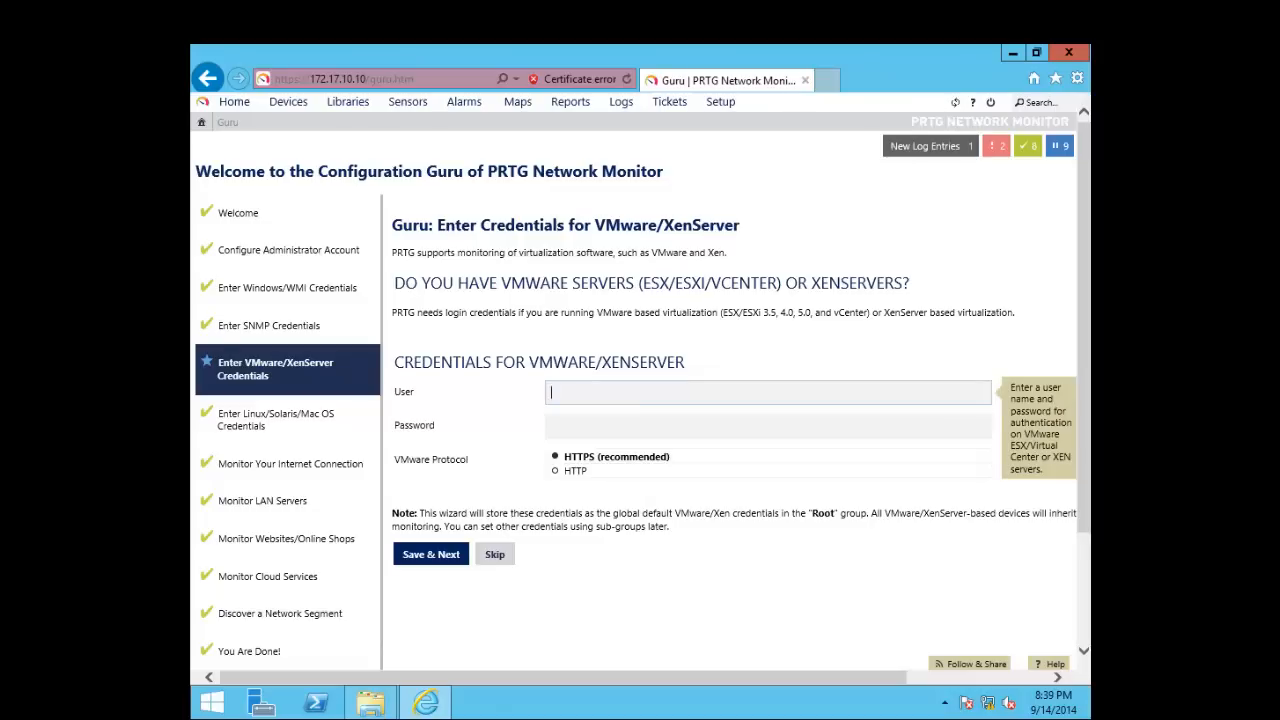
# Leave the VMware/XenServer User and Password fields blank with HTTPS as the protocol
pyautogui.moveTo(539, 363); pyautogui.dragTo(686, 363)
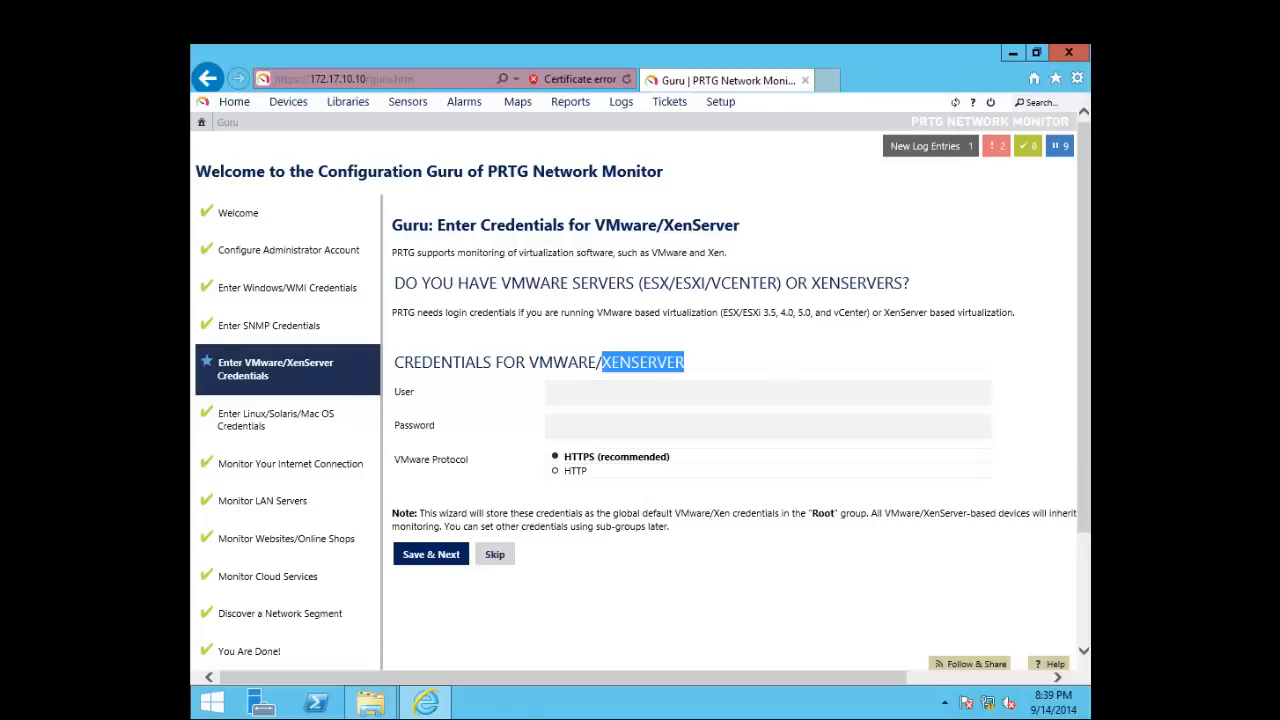
pyautogui.click(640, 393)
pyautogui.press('Tab')
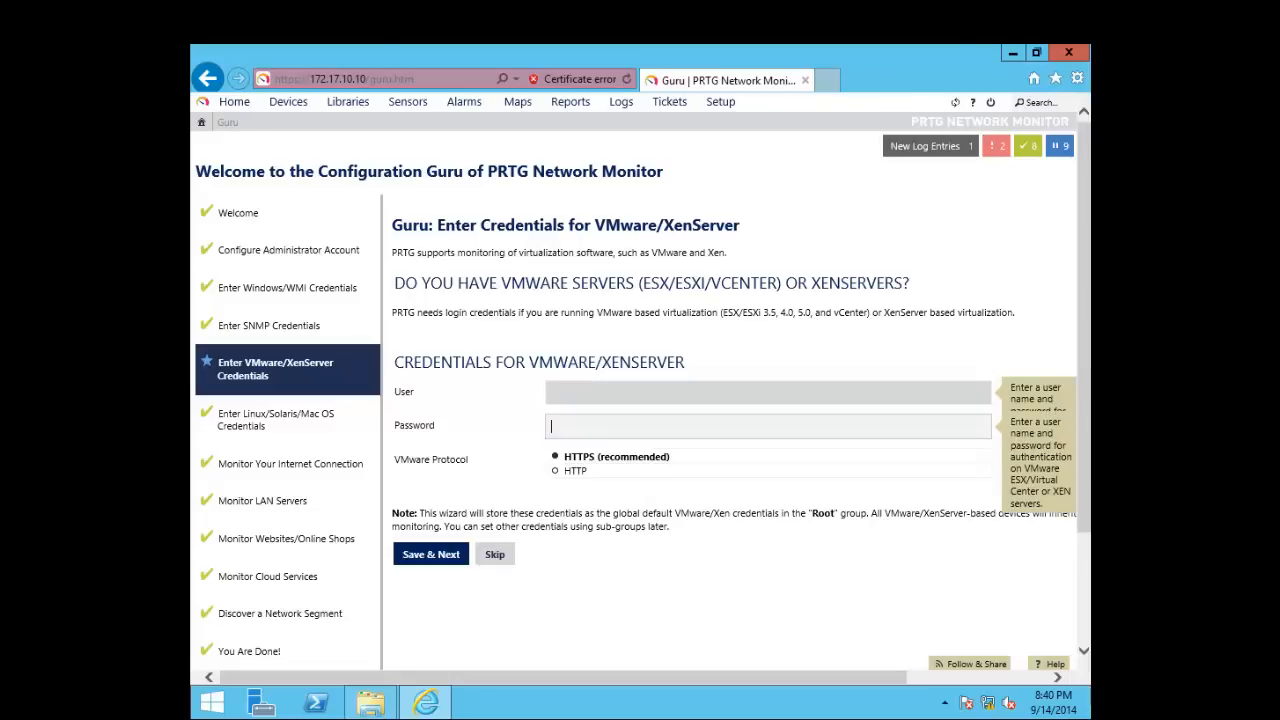
pyautogui.click(640, 393)
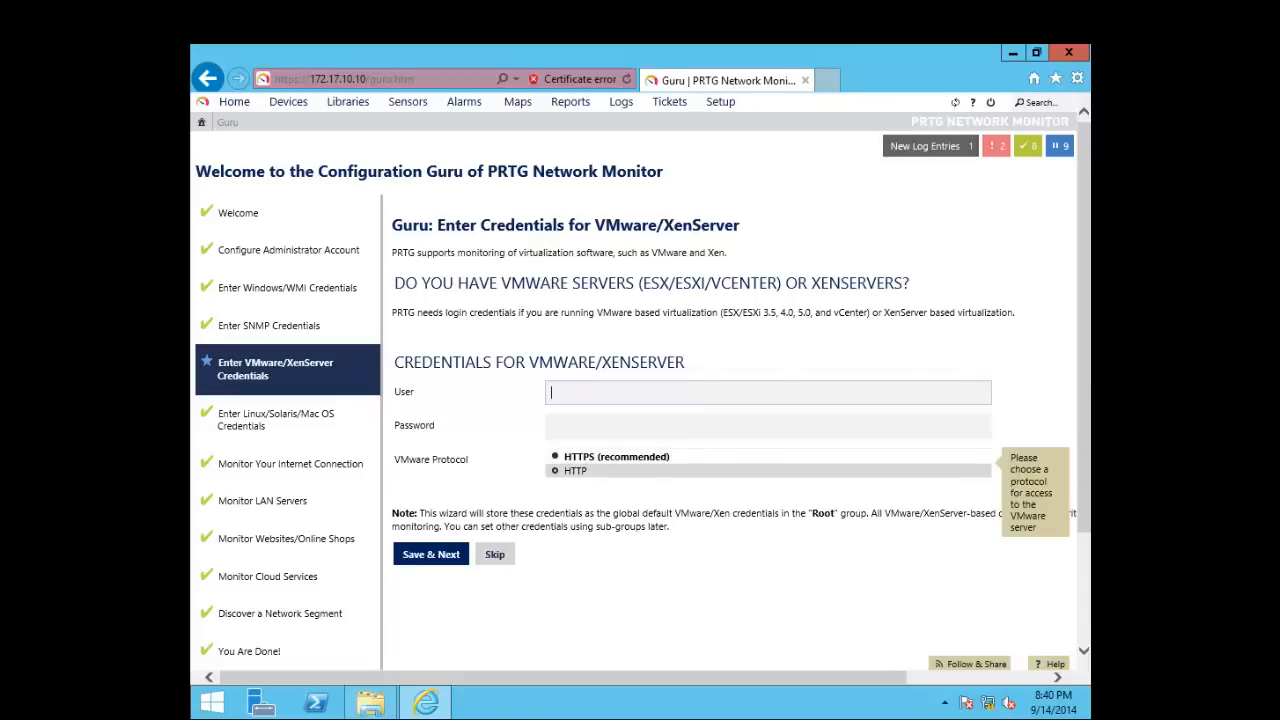
# Save the blank VMware step, then keep Linux defaults: password login, HTTPS, SSH port 22
pyautogui.click(431, 554)
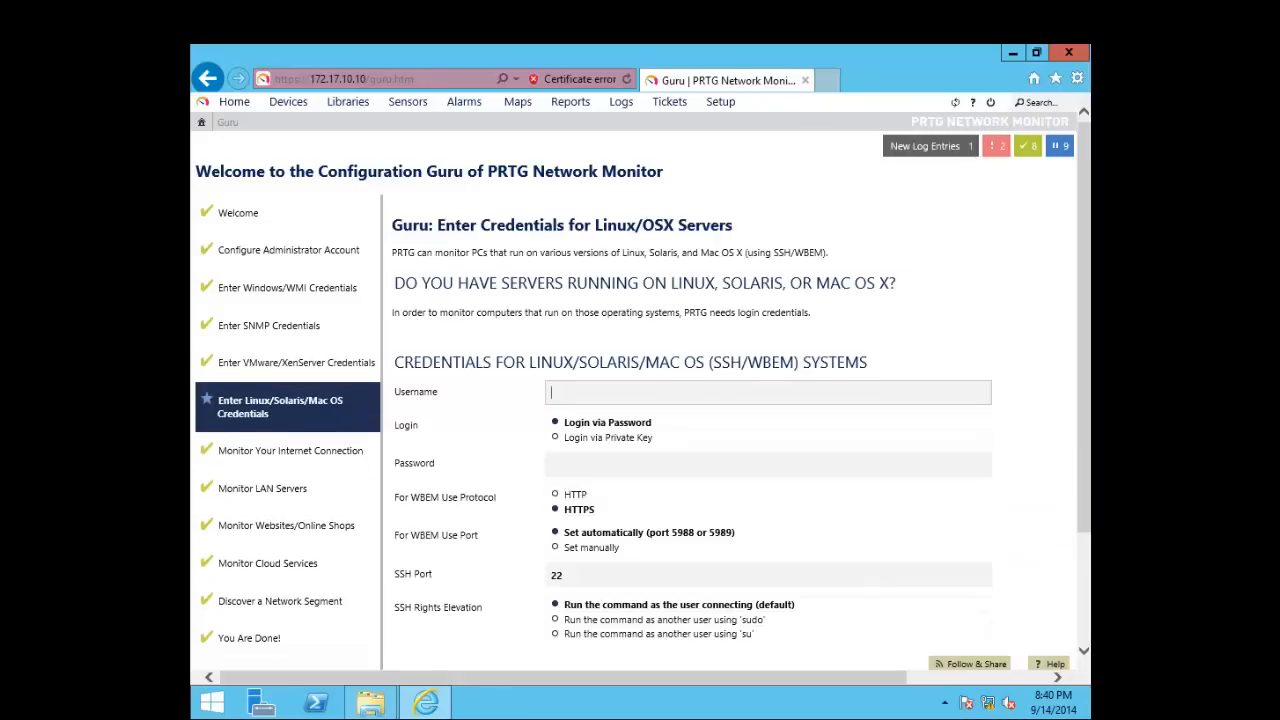
pyautogui.scroll(-2, 640, 462)
pyautogui.scroll(2, 640, 462)
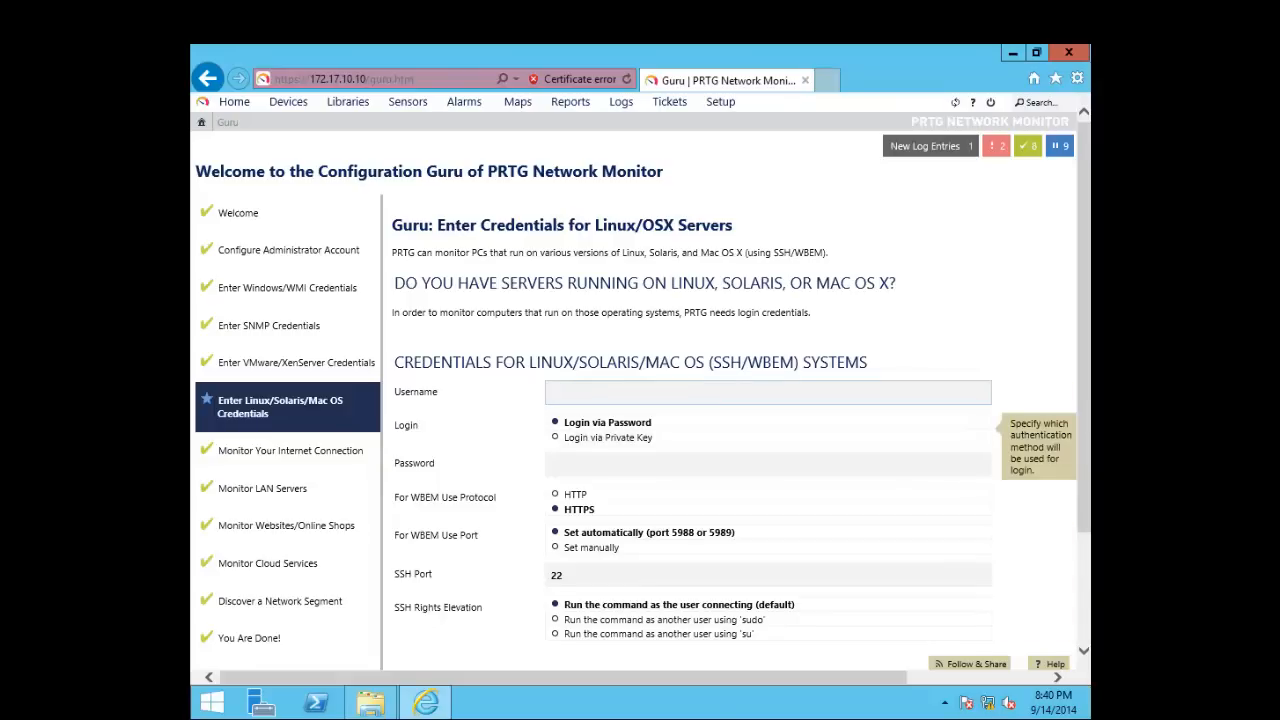
pyautogui.scroll(-1, 700, 430)
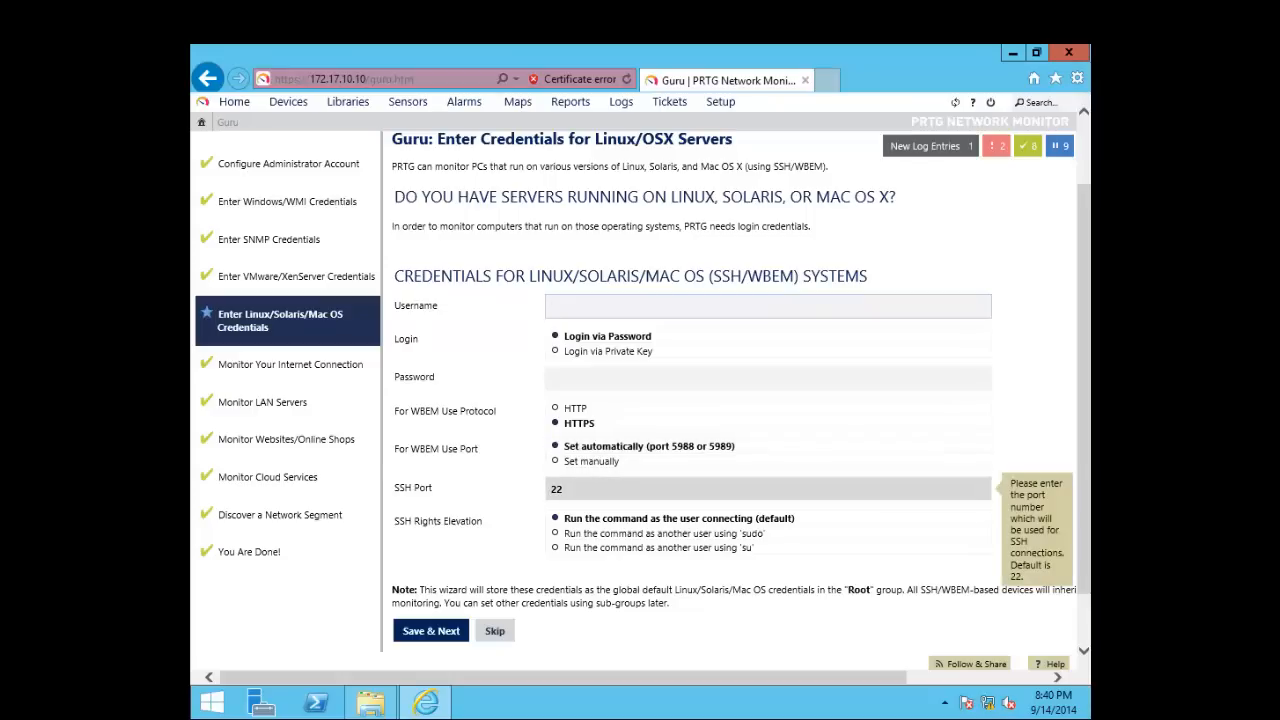
pyautogui.scroll(1, 768, 446)
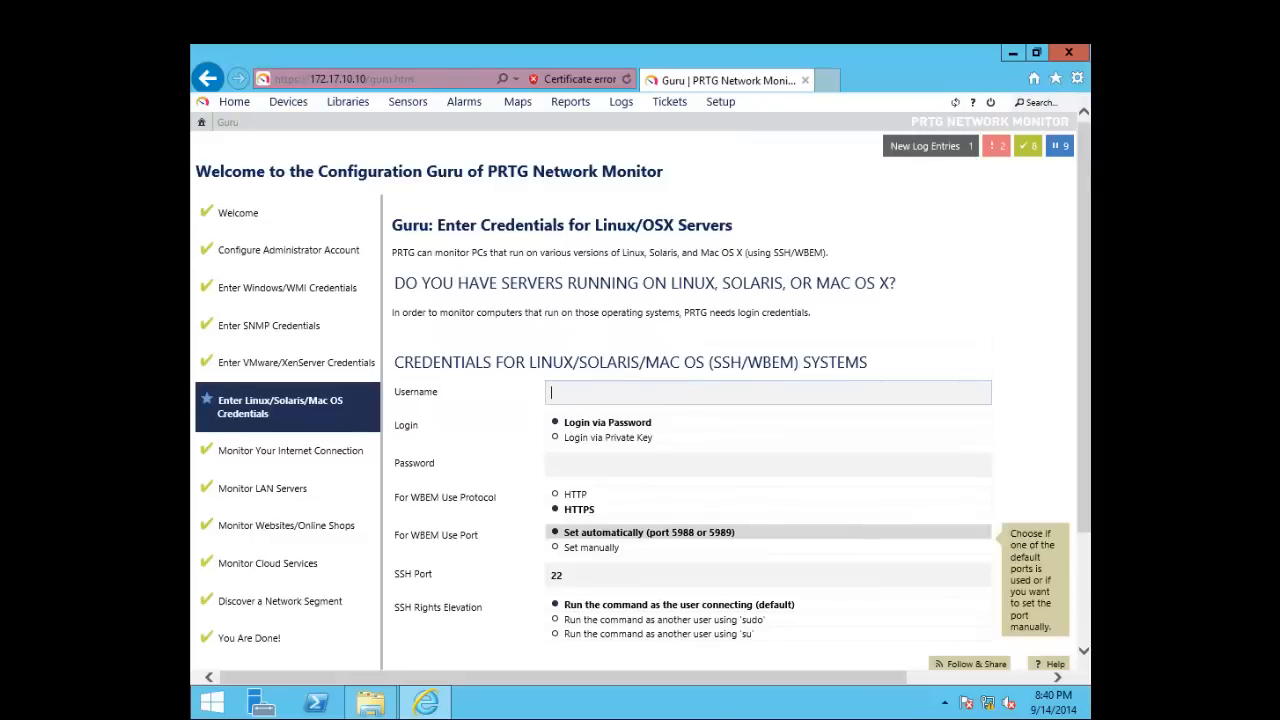
pyautogui.scroll(-2, 768, 500)
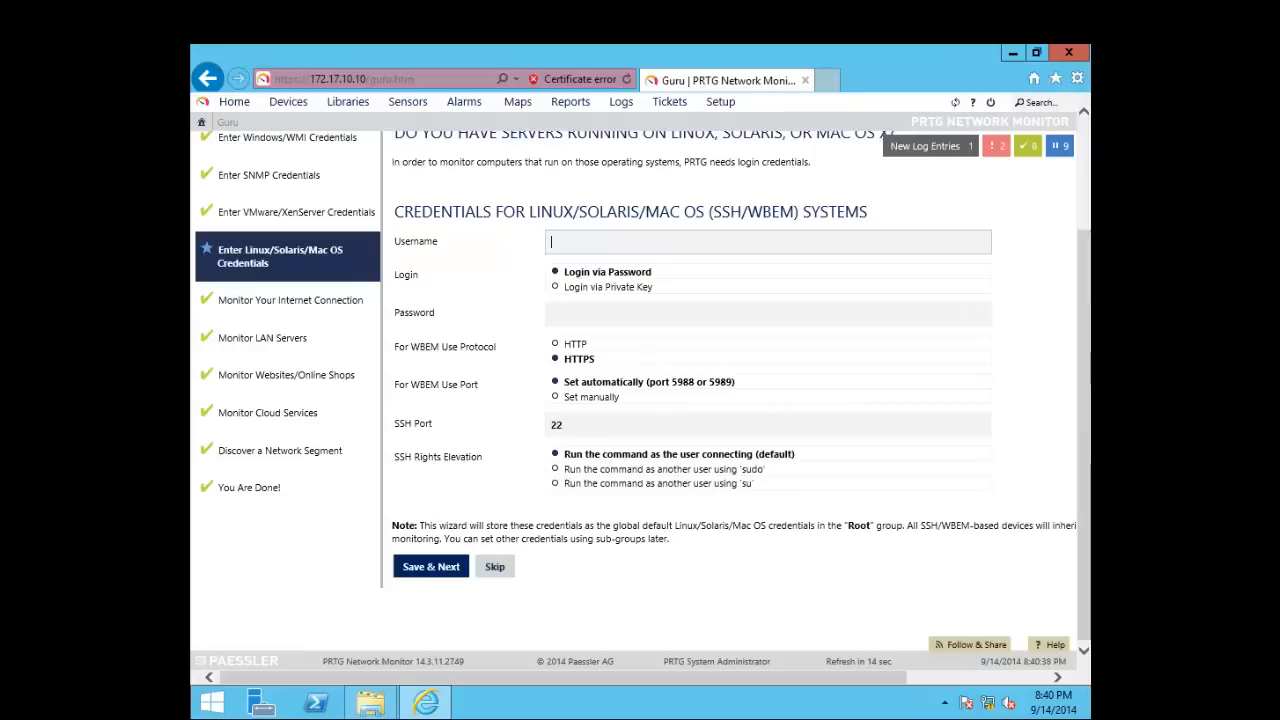
pyautogui.click(431, 566)
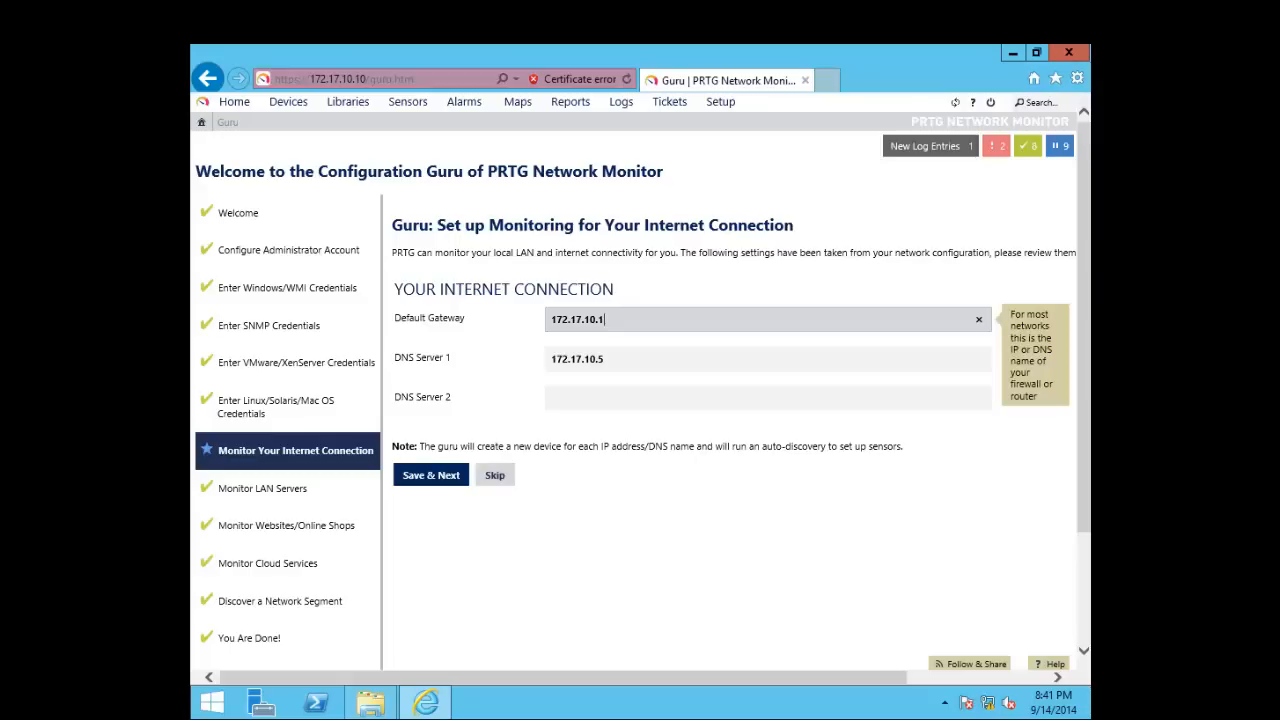
# Review the default gateway 172.17.10.1 and the DNS Server 1 address 172.17.10.5
pyautogui.hotkey('ctrl', 'a')
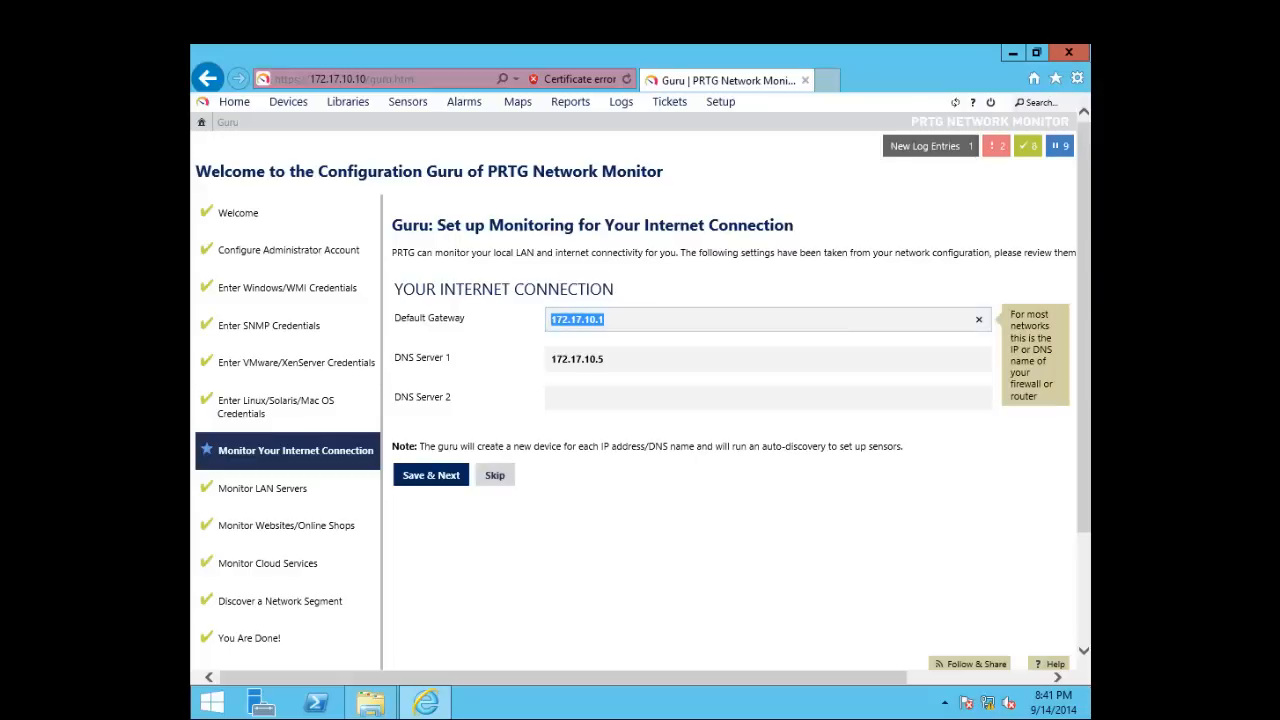
pyautogui.click(640, 320)
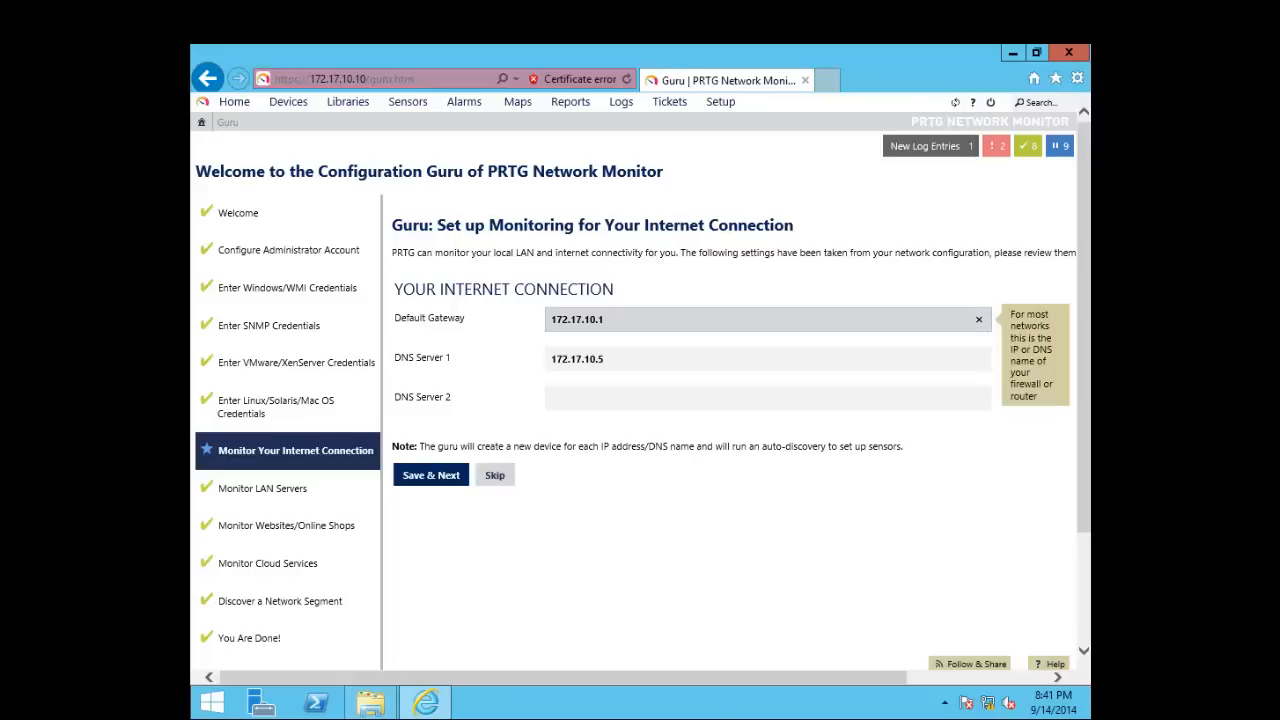
pyautogui.hotkey('ctrl', 'a')
pyautogui.click(640, 320)
pyautogui.click(640, 359)
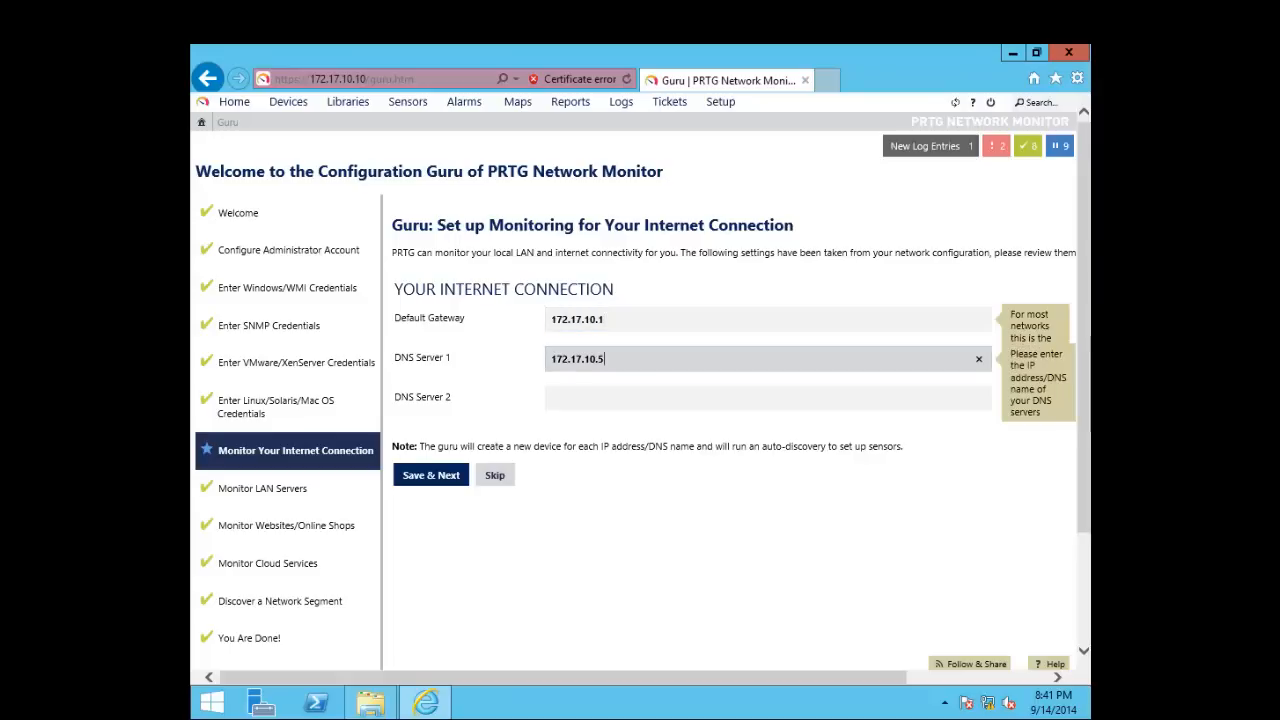
pyautogui.hotkey('ctrl', 'a')
pyautogui.click(590, 359)
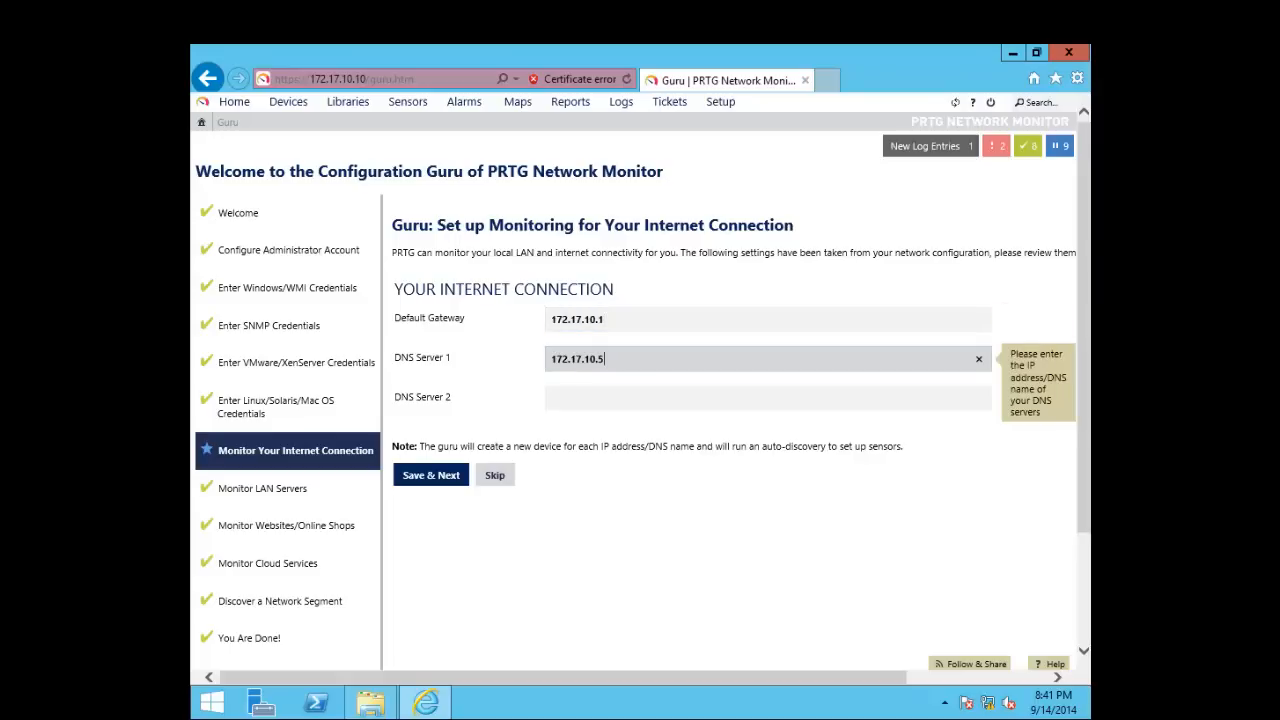
pyautogui.doubleClick(590, 359)
pyautogui.click(590, 359)
pyautogui.hotkey('ctrl', 'a')
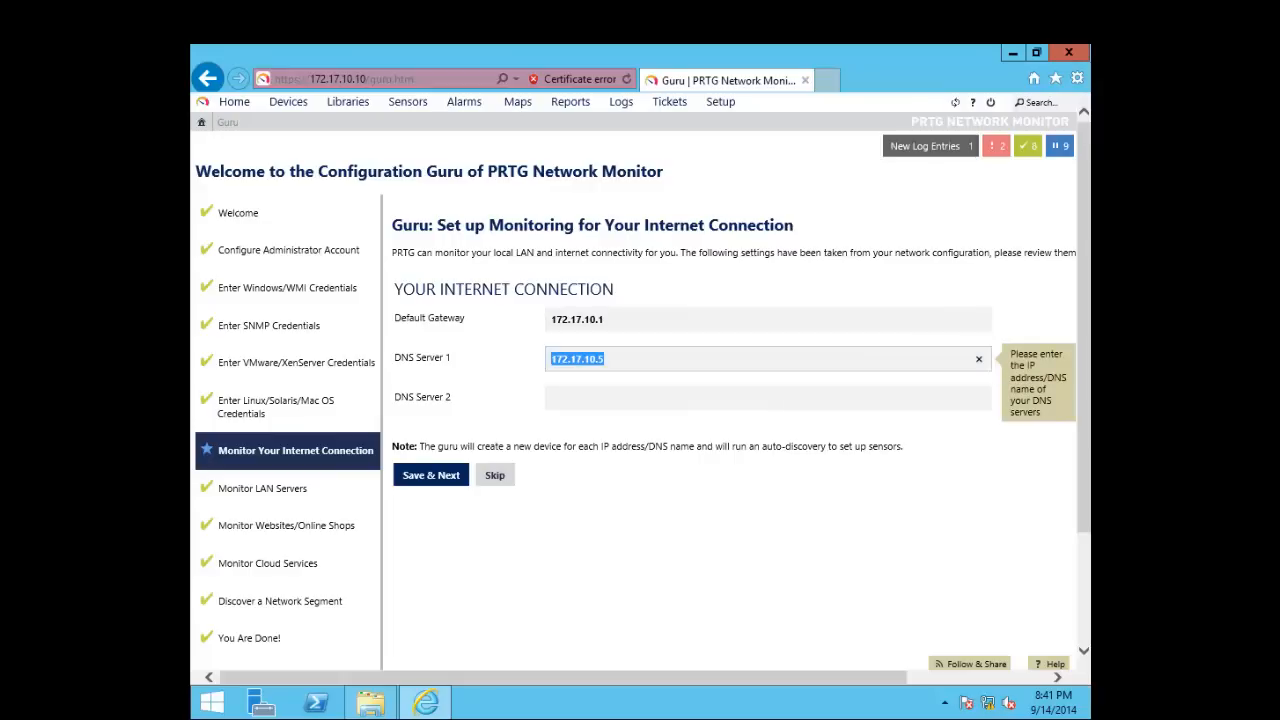
# Leave DNS Server 2 empty and save the internet connection settings
pyautogui.click(600, 398)
pyautogui.click(620, 359)
pyautogui.hotkey('ctrl', 'a')
pyautogui.click(600, 398)
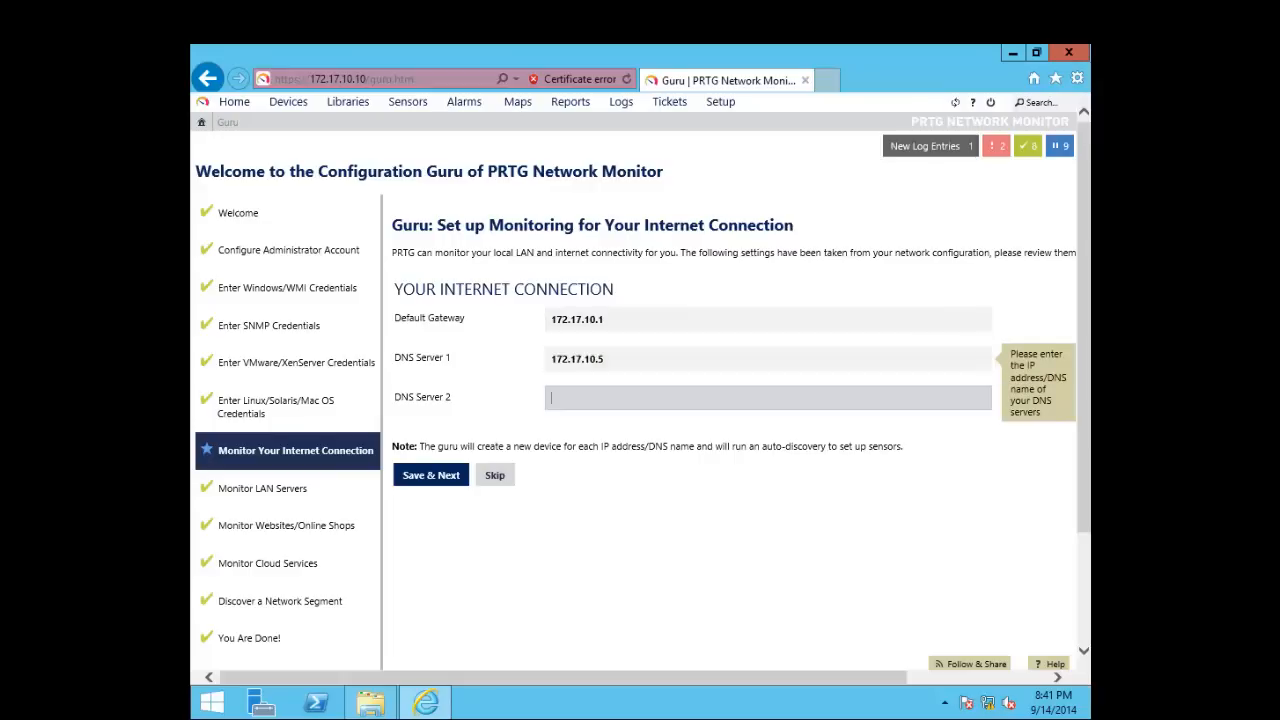
pyautogui.click(620, 359)
pyautogui.moveTo(607, 359); pyautogui.dragTo(549, 359)
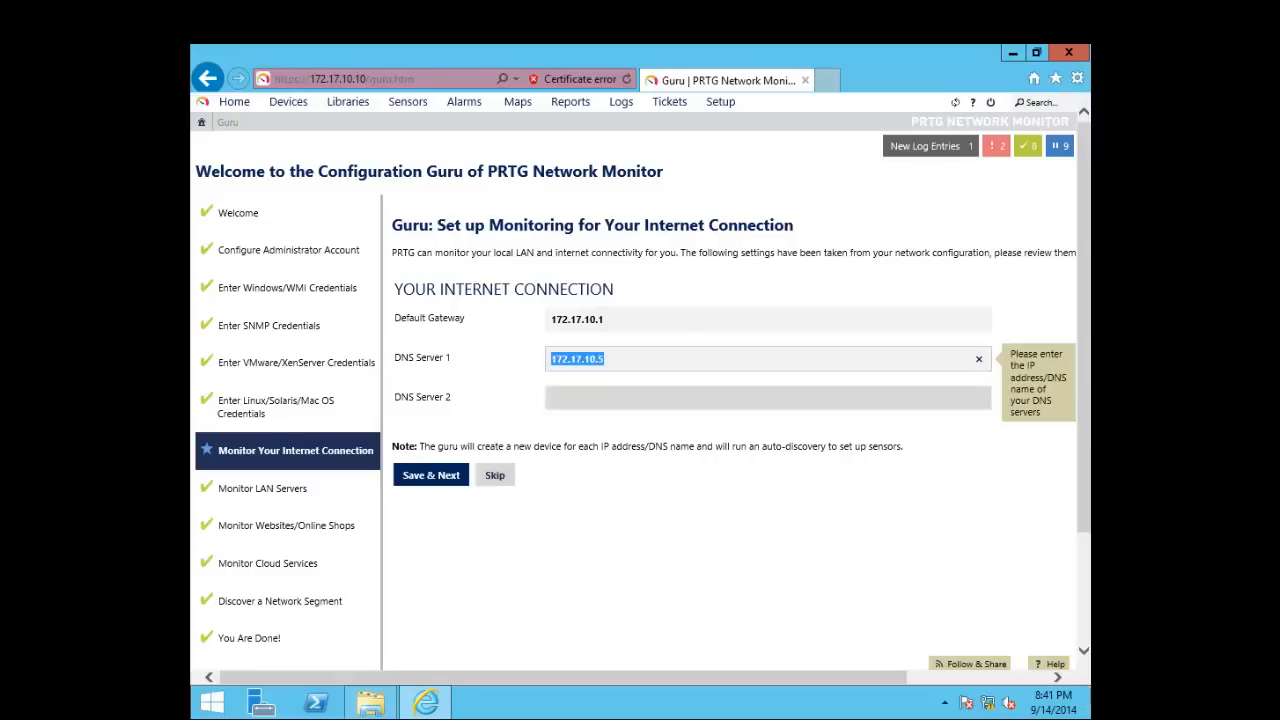
pyautogui.click(580, 398)
pyautogui.click(431, 475)
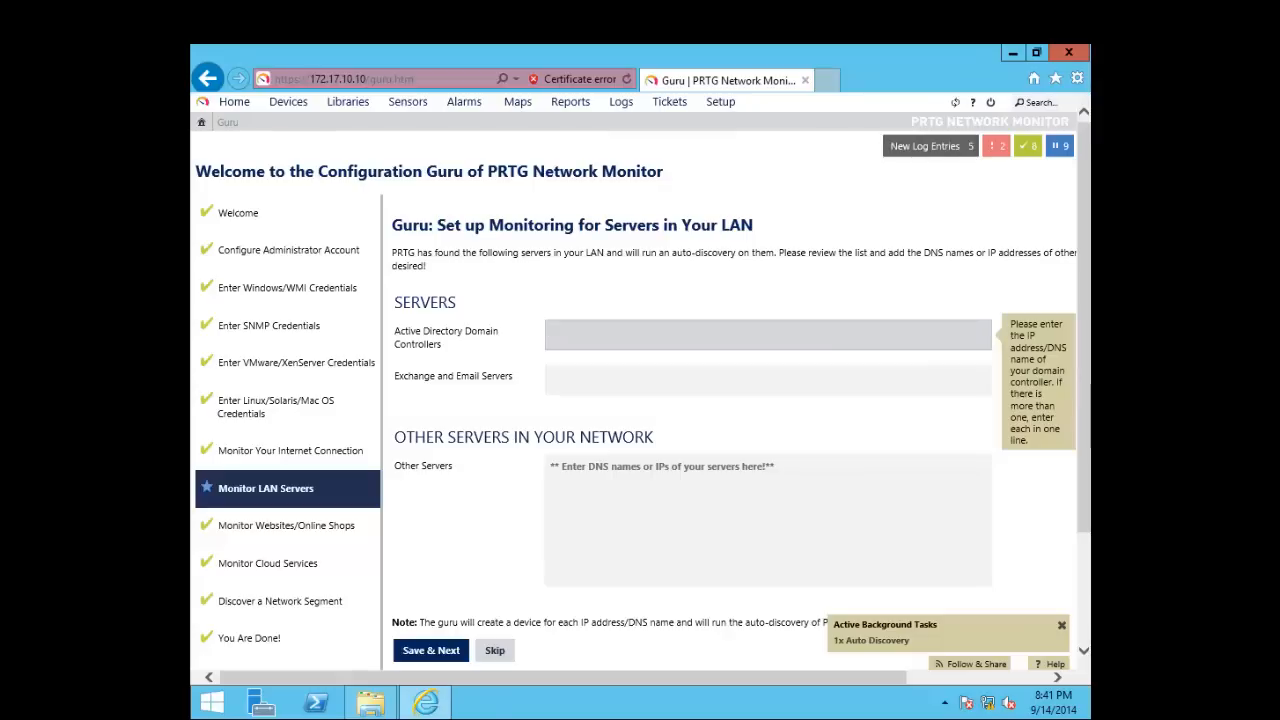
# Leave the Exchange/Email and Other Servers lists empty and submit the LAN servers step
pyautogui.click(768, 380)
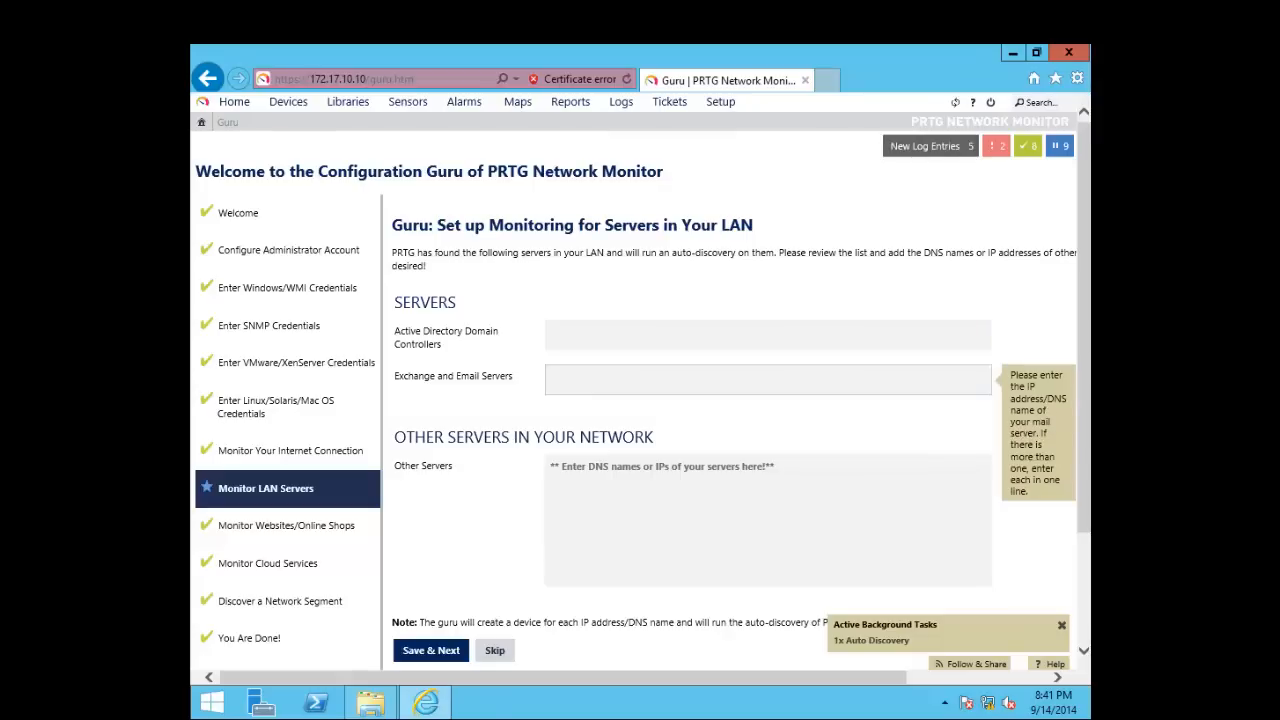
pyautogui.scroll(-2, 640, 400)
pyautogui.click(768, 433)
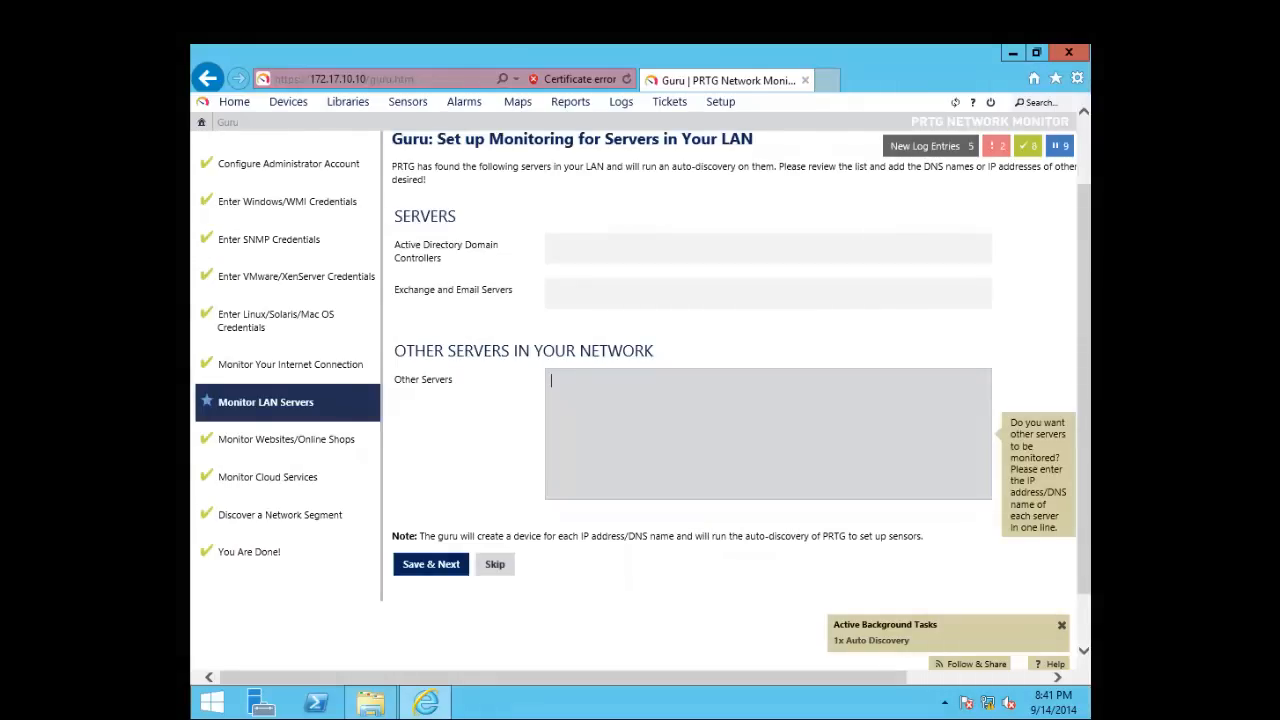
pyautogui.scroll(2, 768, 380)
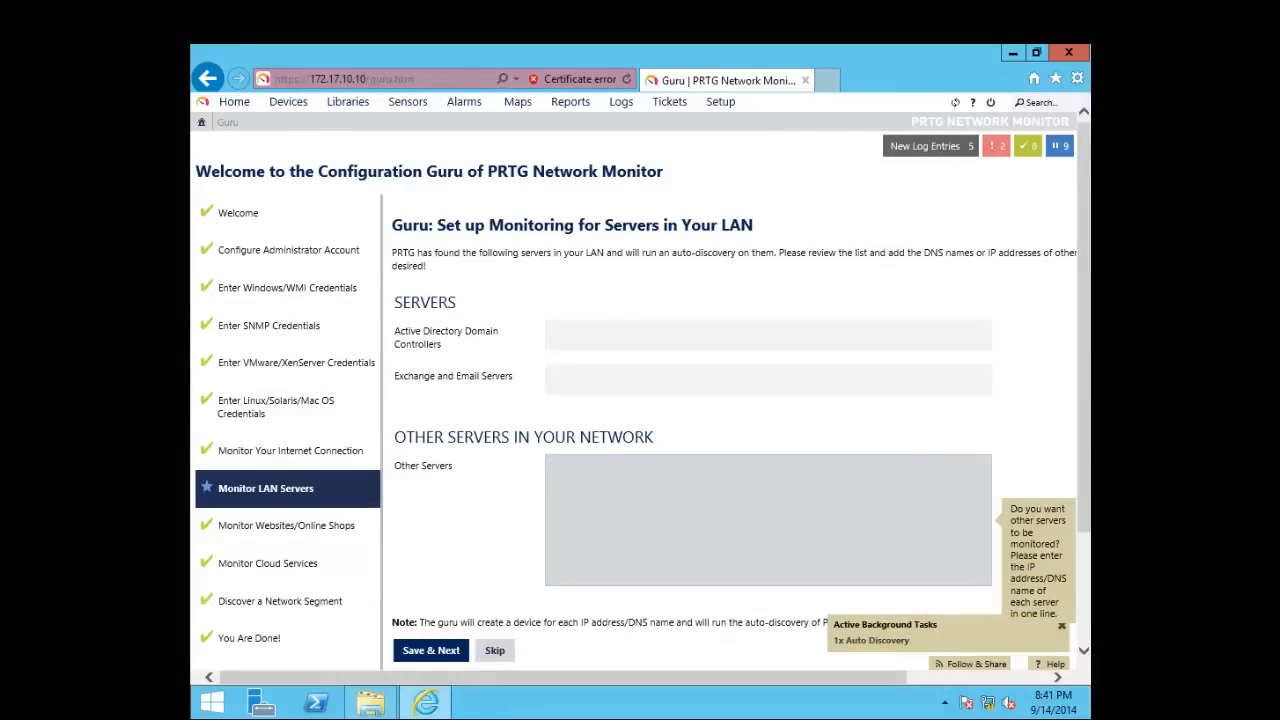
pyautogui.press('Tab')
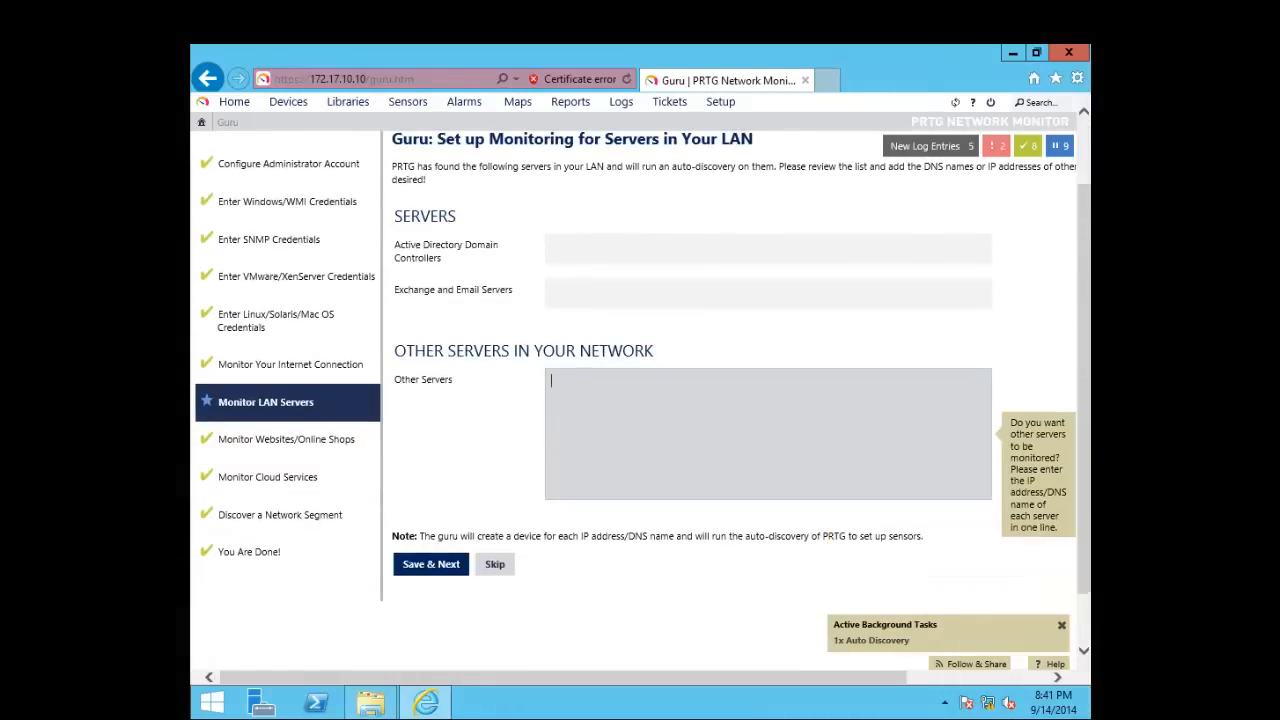
pyautogui.press('Tab')
pyautogui.press('Return')
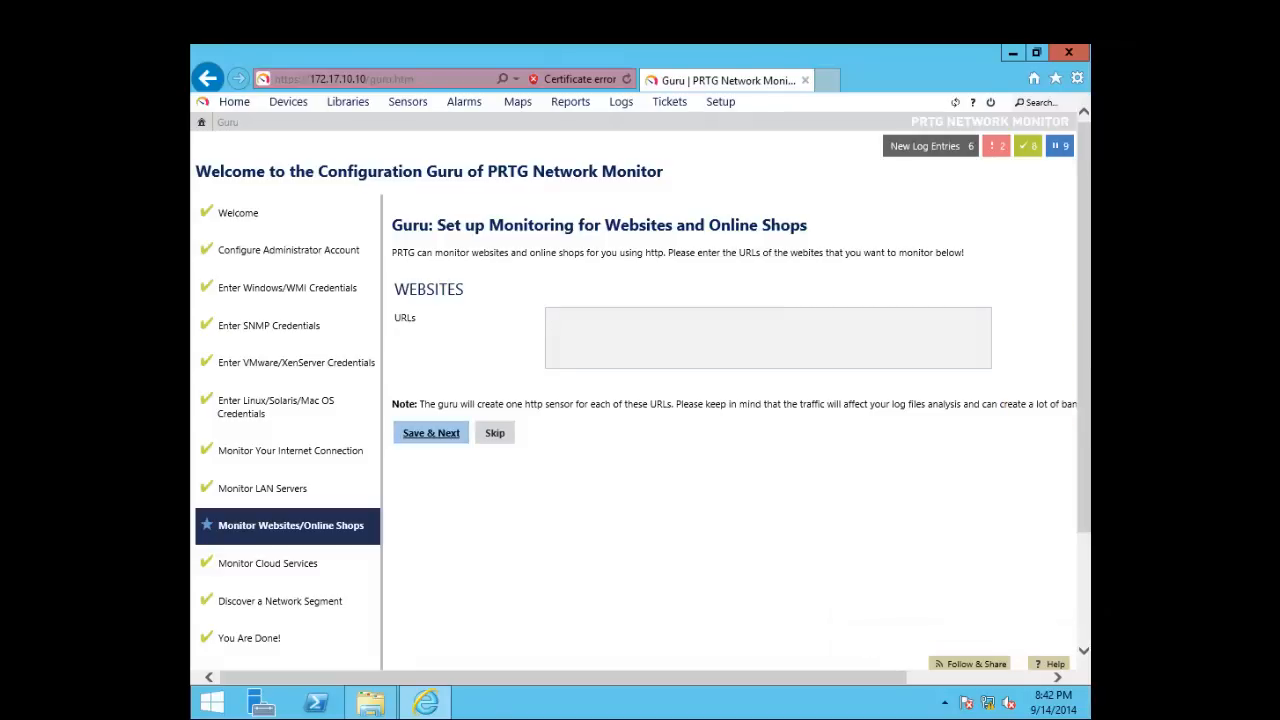
# Save the Websites step with no URLs and the cloud services step with everything at No
pyautogui.click(431, 432)
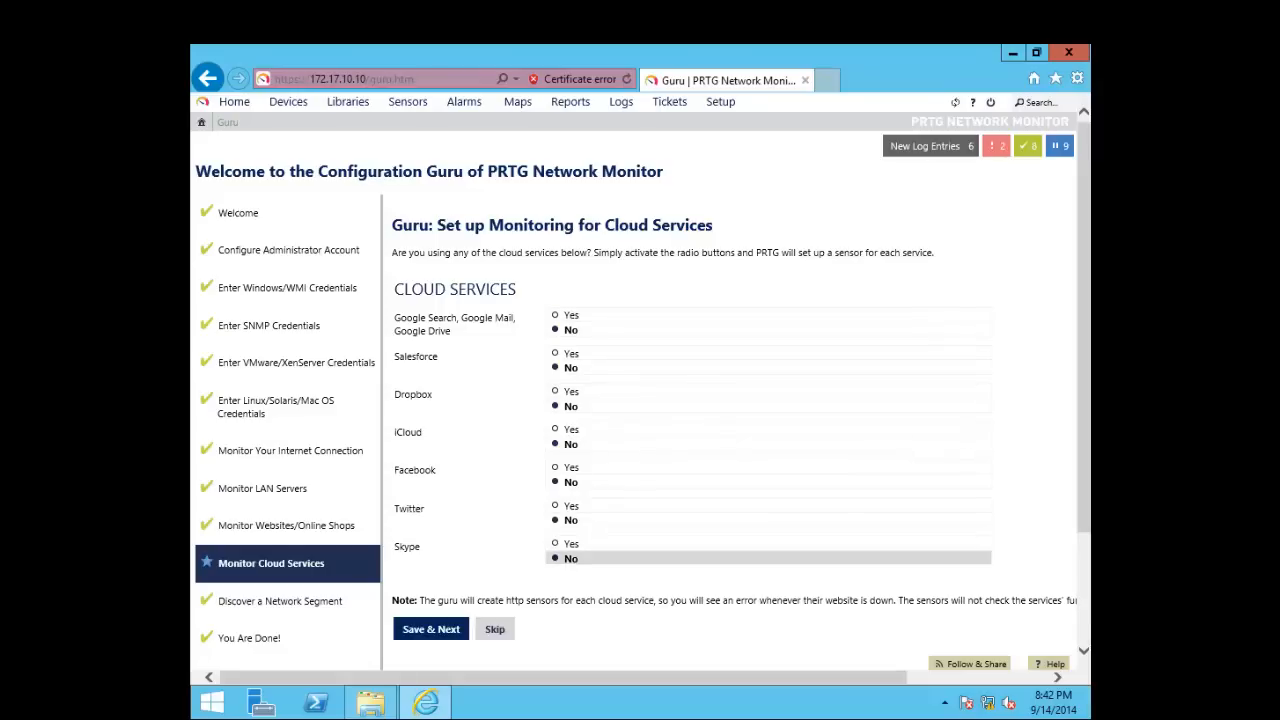
pyautogui.click(431, 629)
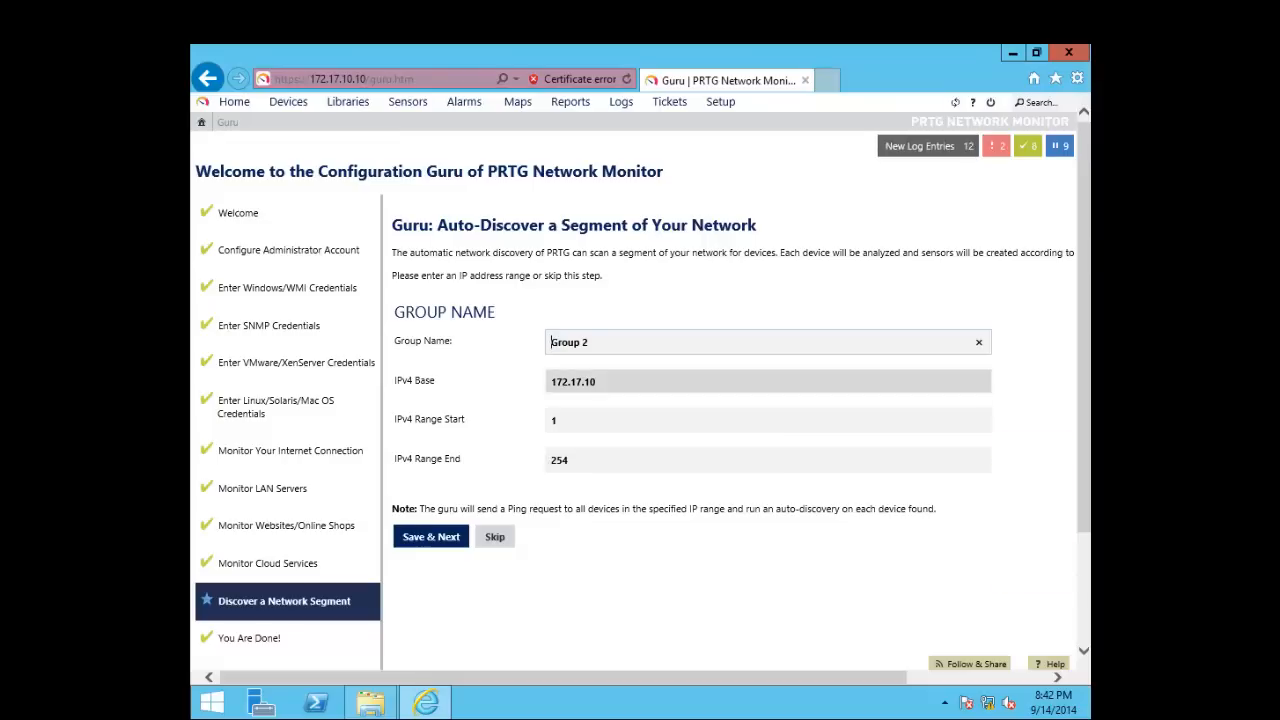
# Review the Group Name, IPv4 Base 172.17.10 and the range start and end fields
pyautogui.click(598, 381)
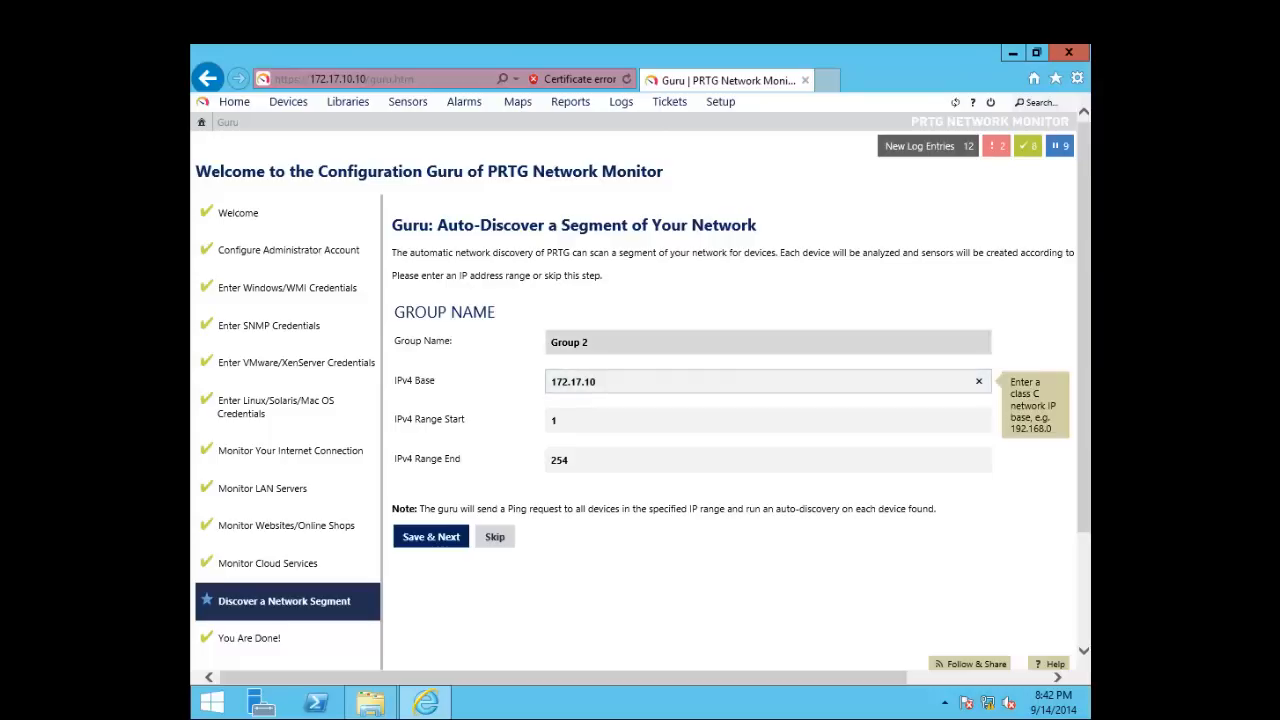
pyautogui.click(558, 420)
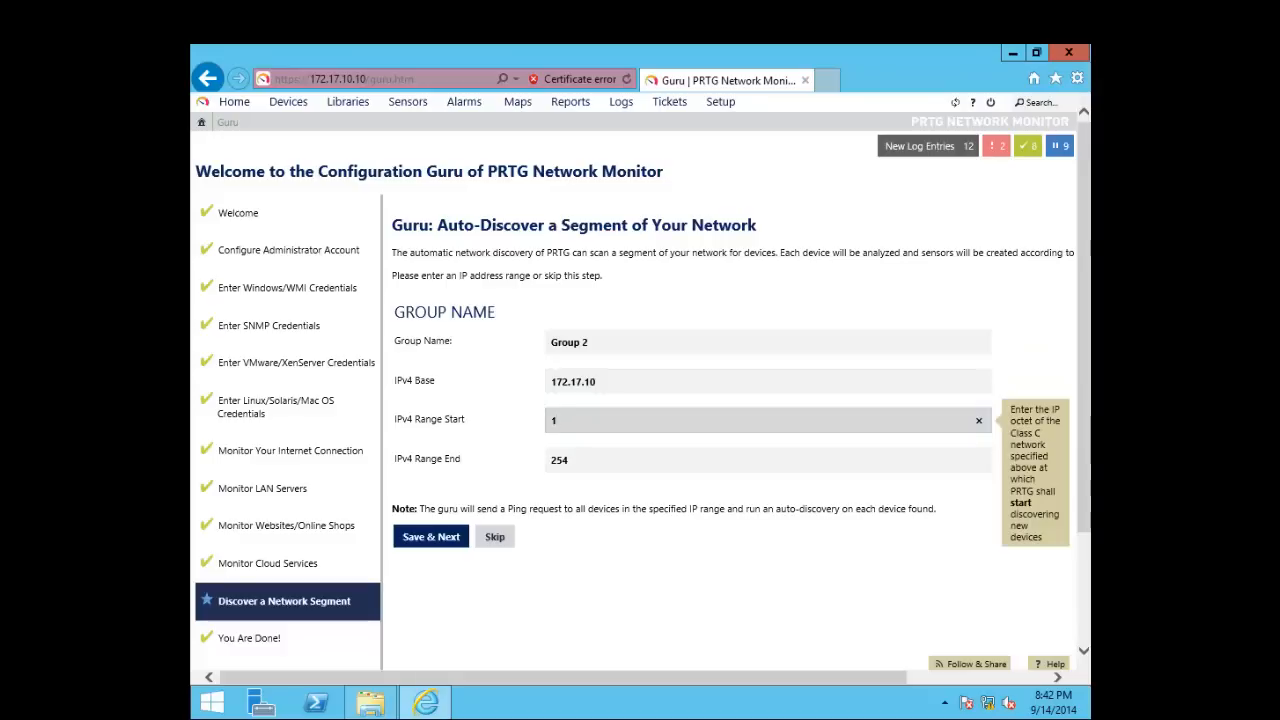
pyautogui.click(570, 460)
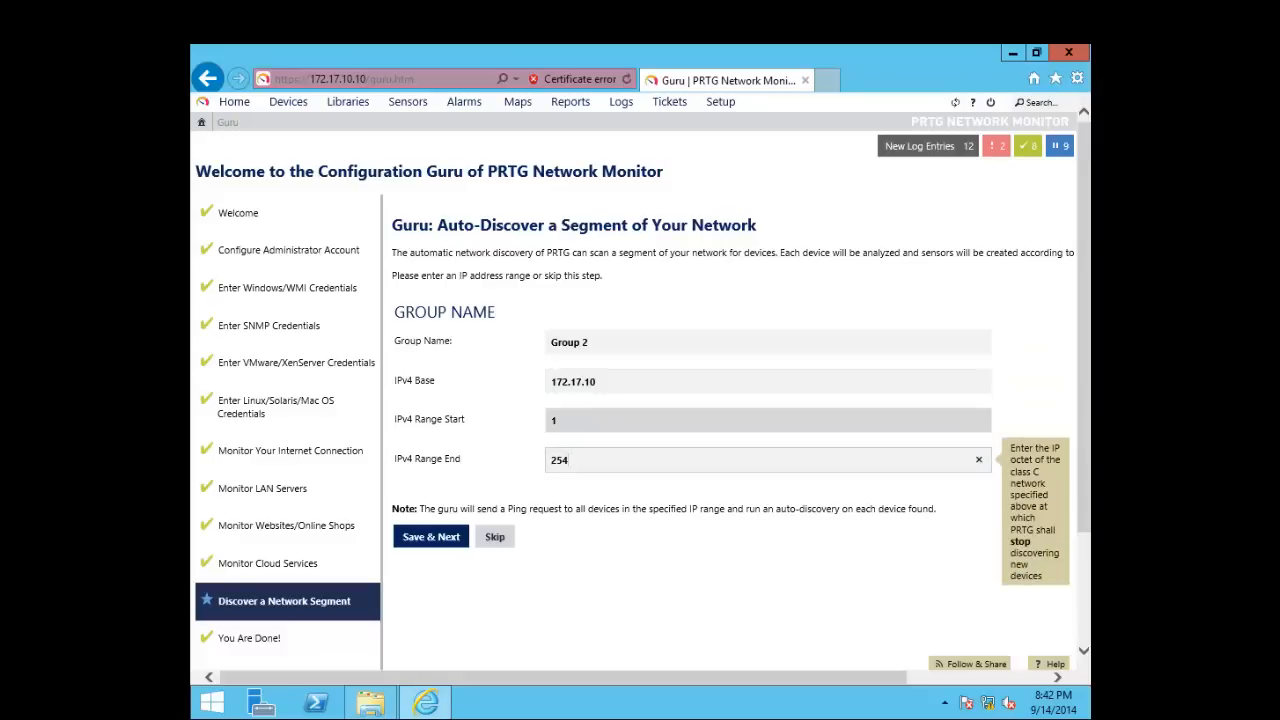
pyautogui.click(566, 420)
pyautogui.click(597, 382)
pyautogui.click(592, 342)
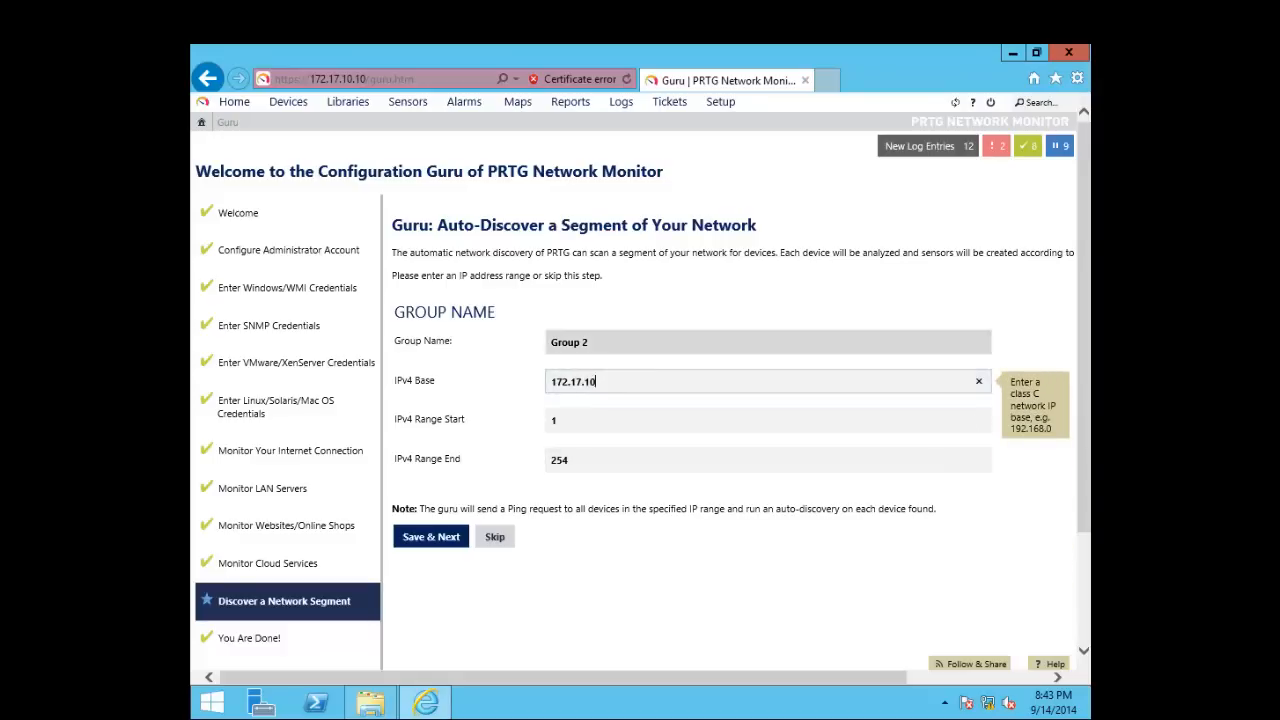
pyautogui.click(597, 382)
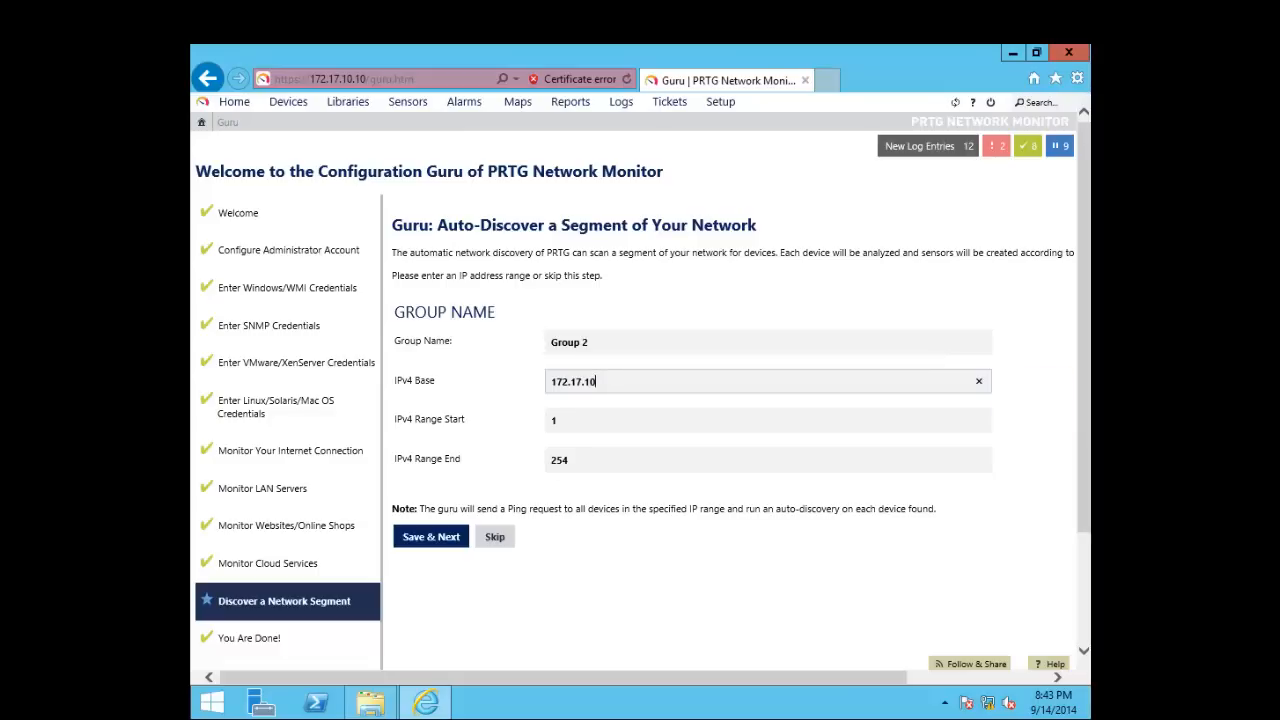
pyautogui.hotkey('shift', 'Tab')
pyautogui.press('Tab')
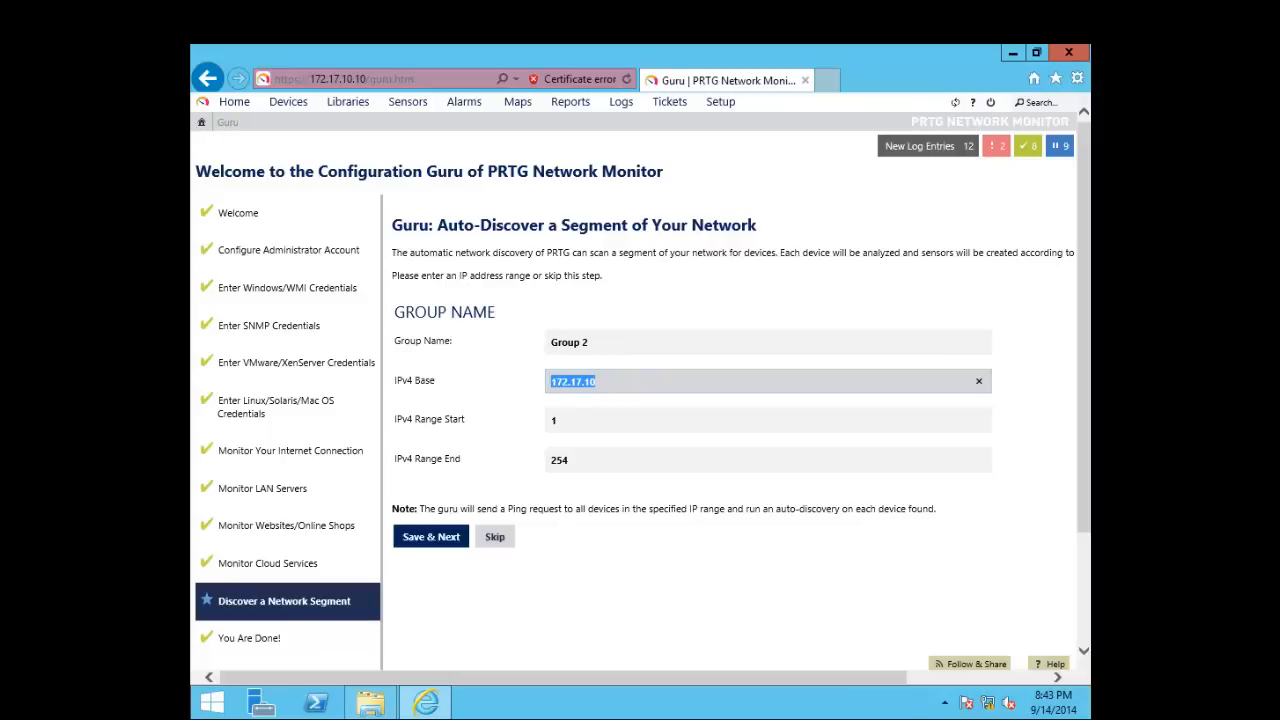
# Keep Group 2 with addresses 1 to 254 and submit the auto-discovery settings
pyautogui.click(591, 381)
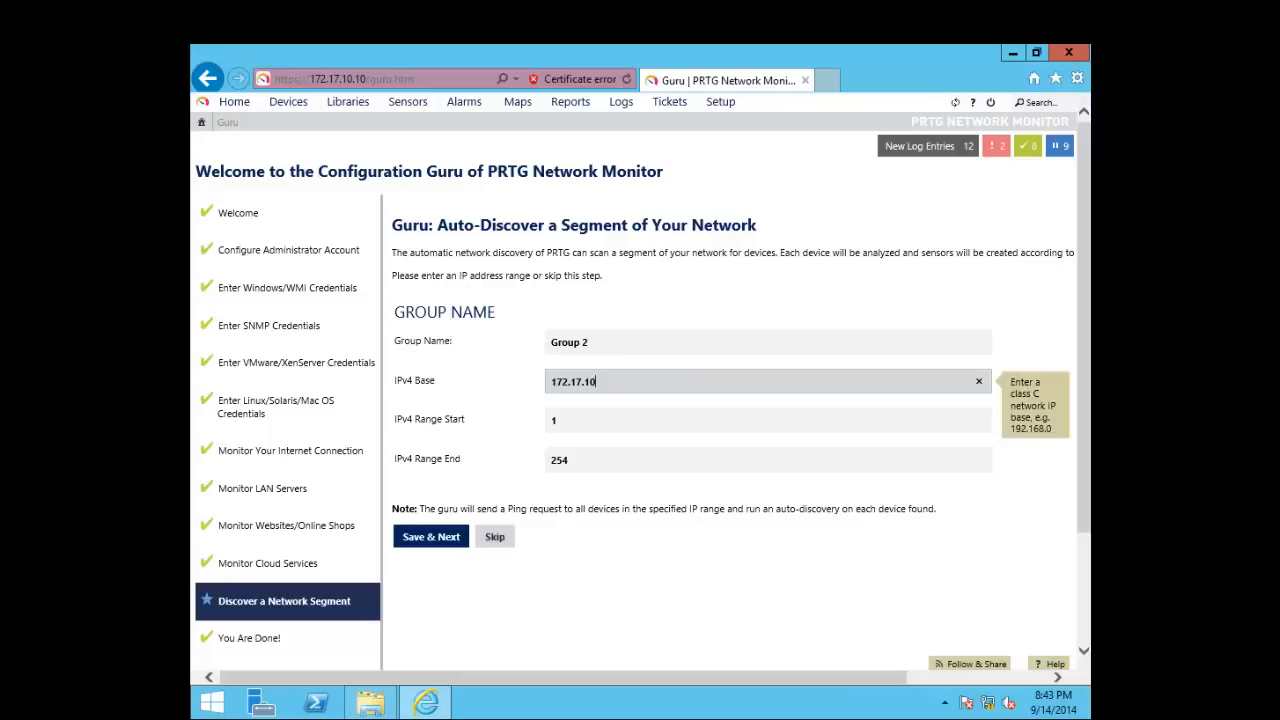
pyautogui.press('Tab')
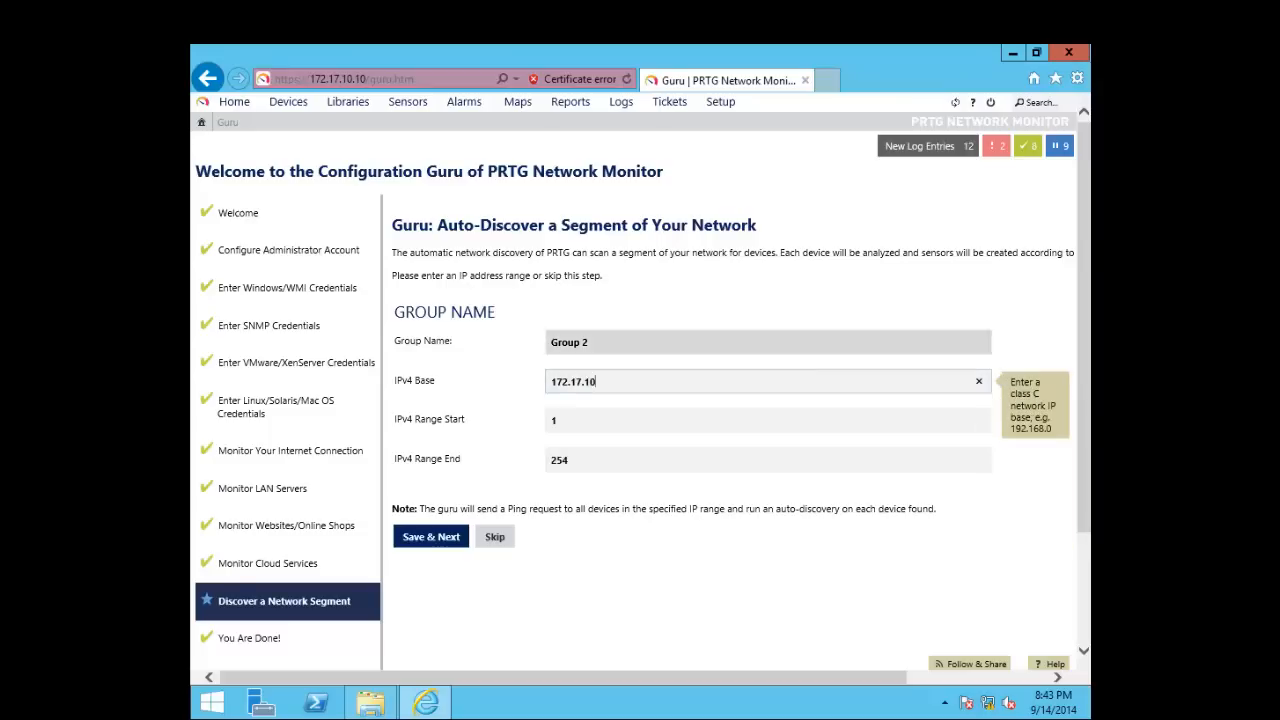
pyautogui.click(590, 342)
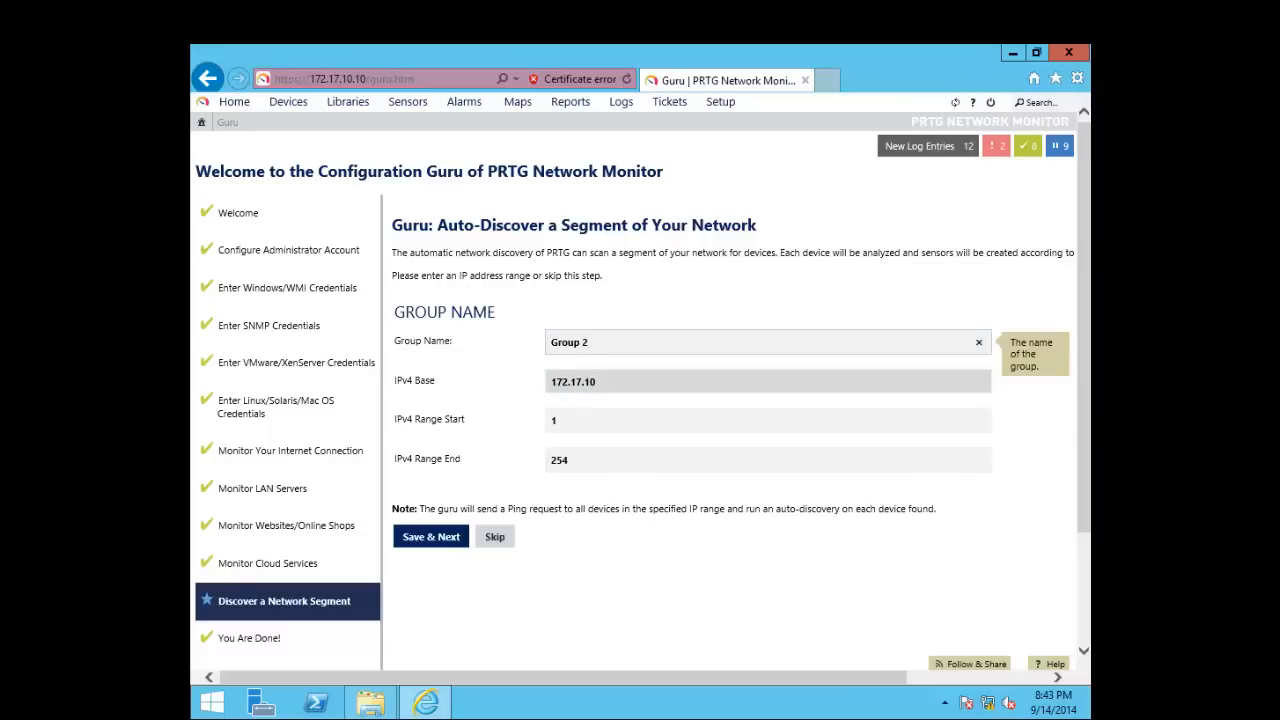
pyautogui.press('Tab')
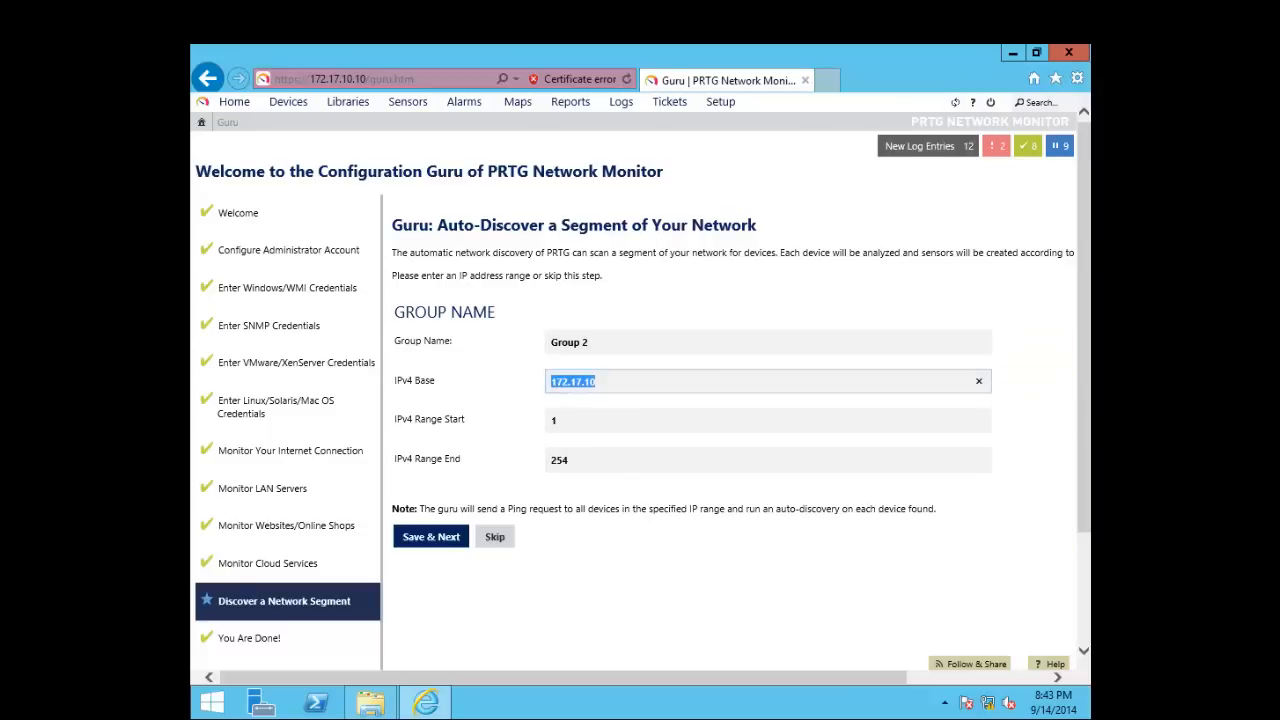
pyautogui.click(602, 381)
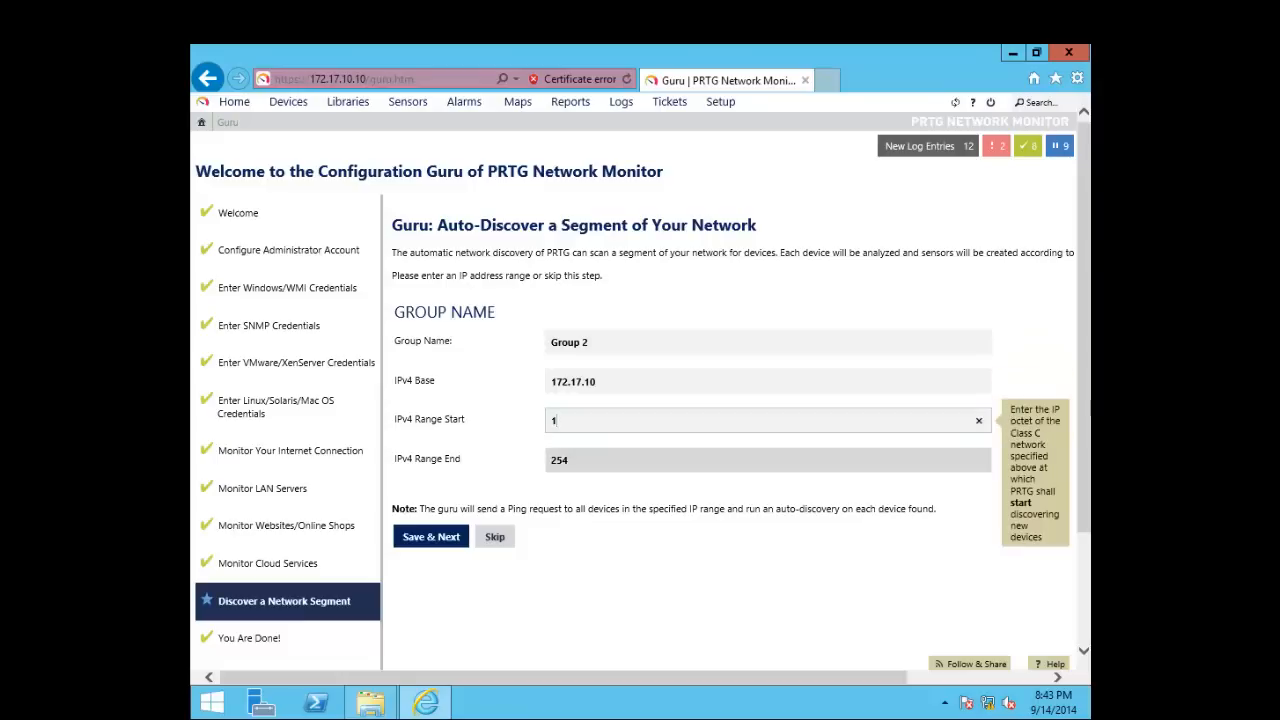
pyautogui.click(570, 460)
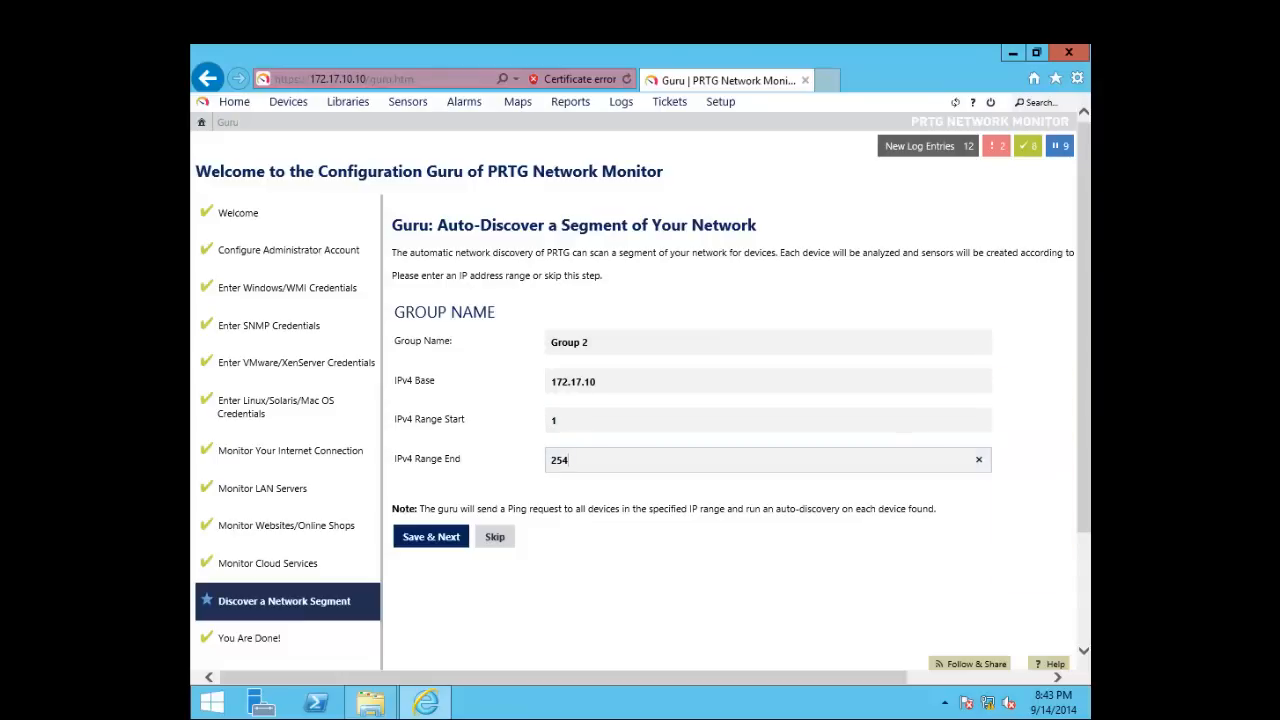
pyautogui.press('Return')
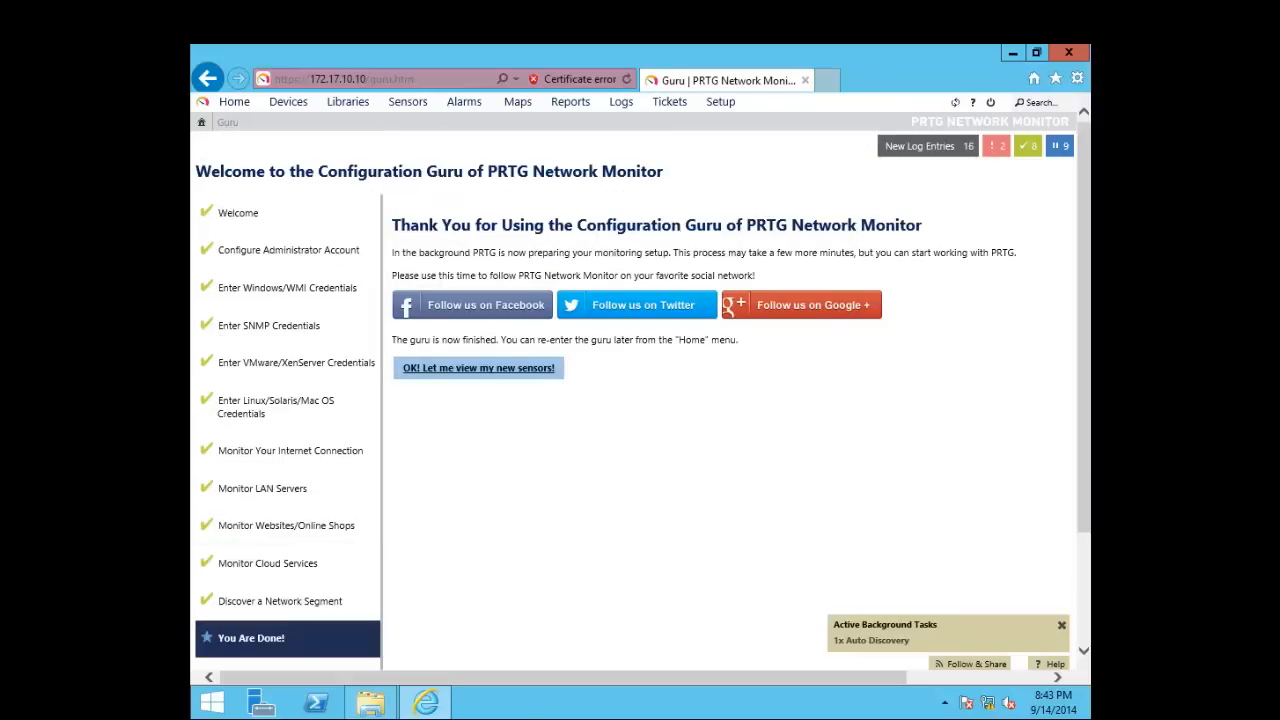
# Choose to view the new sensors and dismiss the Internet Explorer blocked-content warning
pyautogui.click(478, 368)
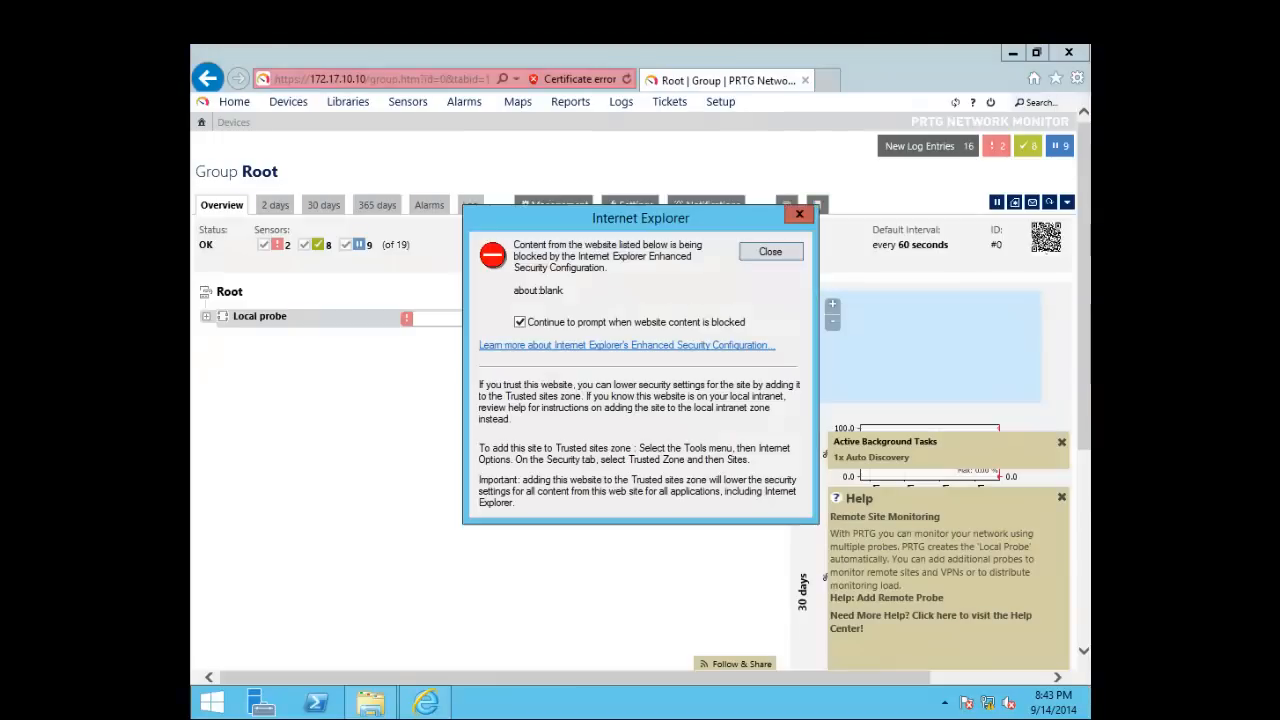
pyautogui.press('Return')
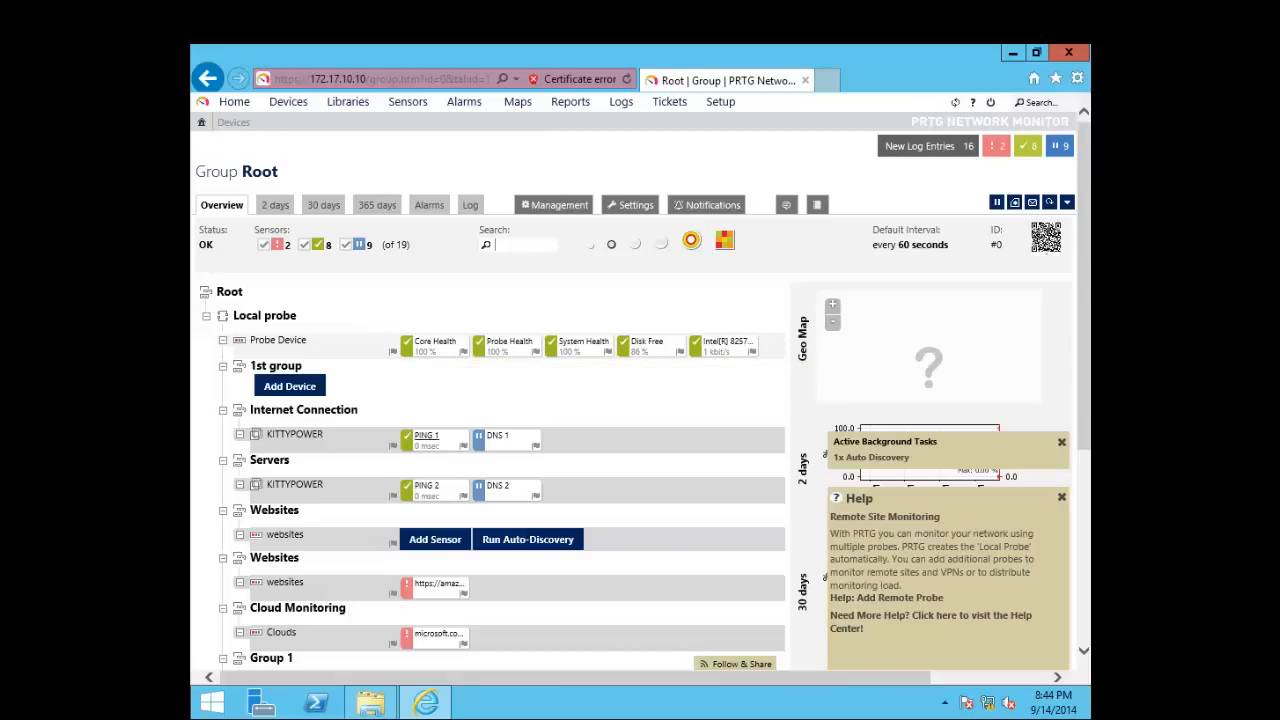
# Open the PING 1 sensor and review its OK status, 100.0000% uptime and downtime figures
pyautogui.click(427, 438)
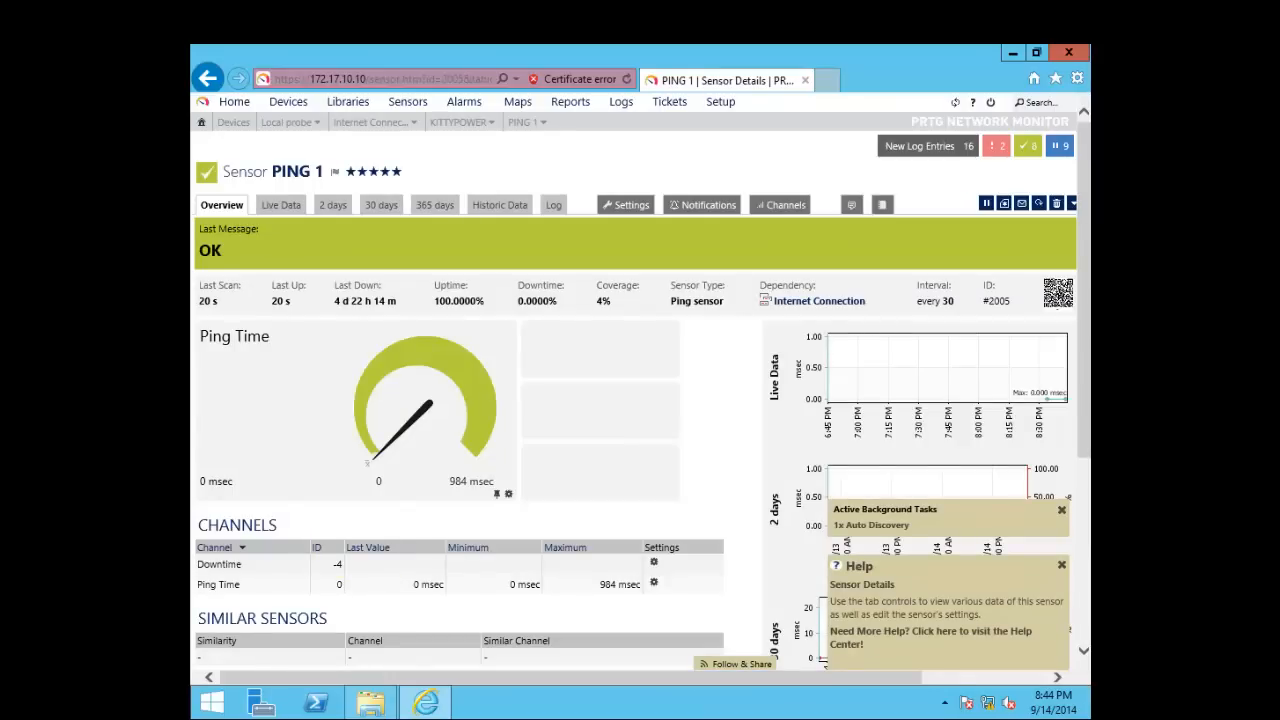
pyautogui.scroll(-2, 640, 400)
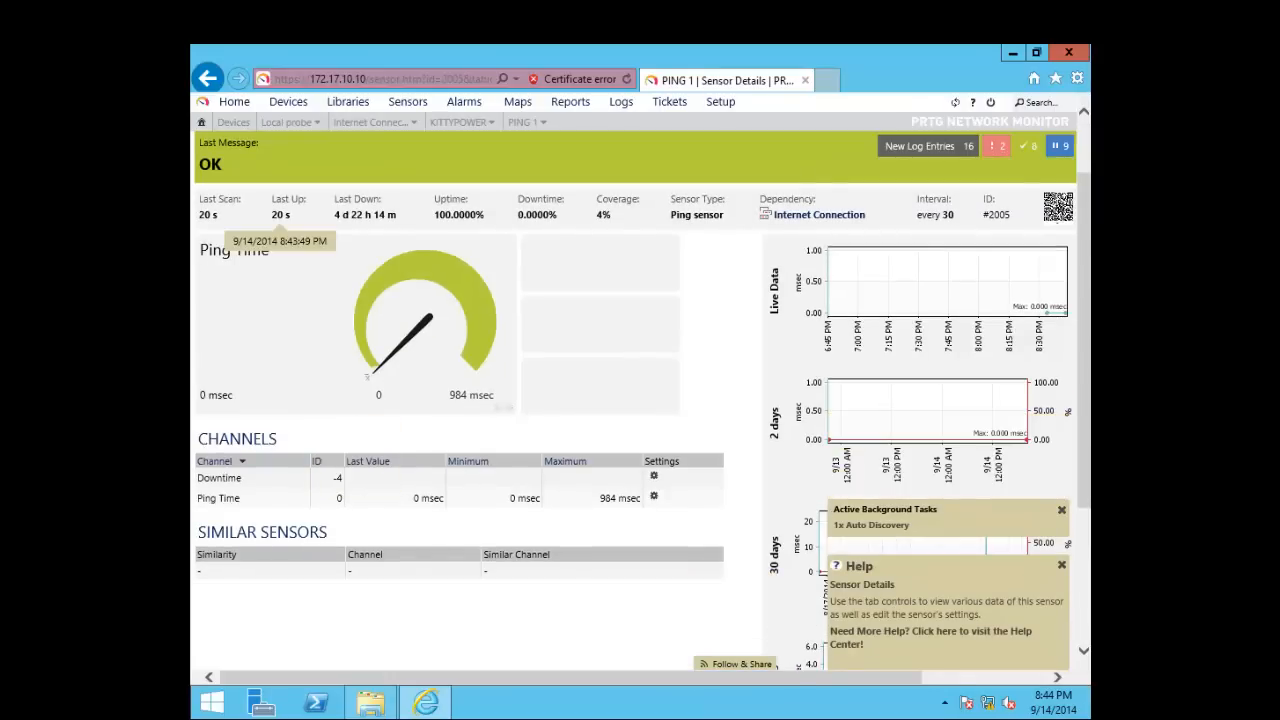
pyautogui.moveTo(372, 214); pyautogui.dragTo(335, 214)
pyautogui.moveTo(435, 215); pyautogui.dragTo(724, 215)
pyautogui.click(518, 215)
pyautogui.click(597, 215)
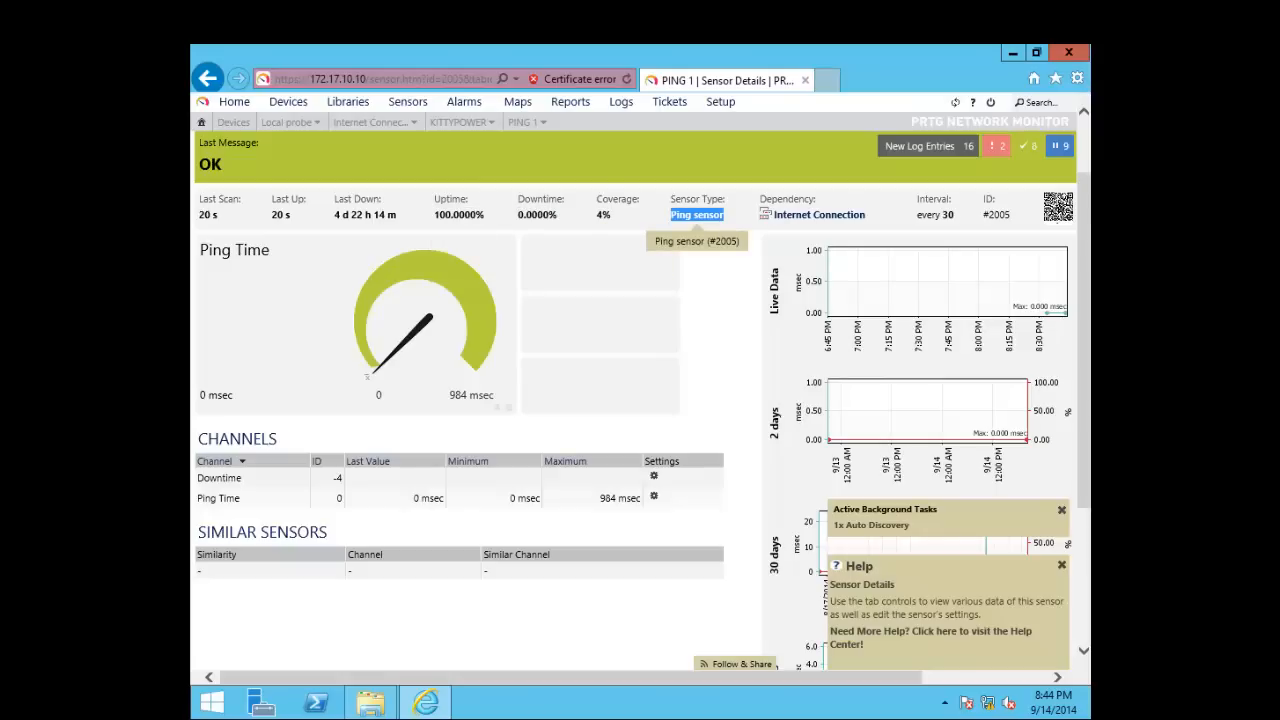
pyautogui.click(640, 436)
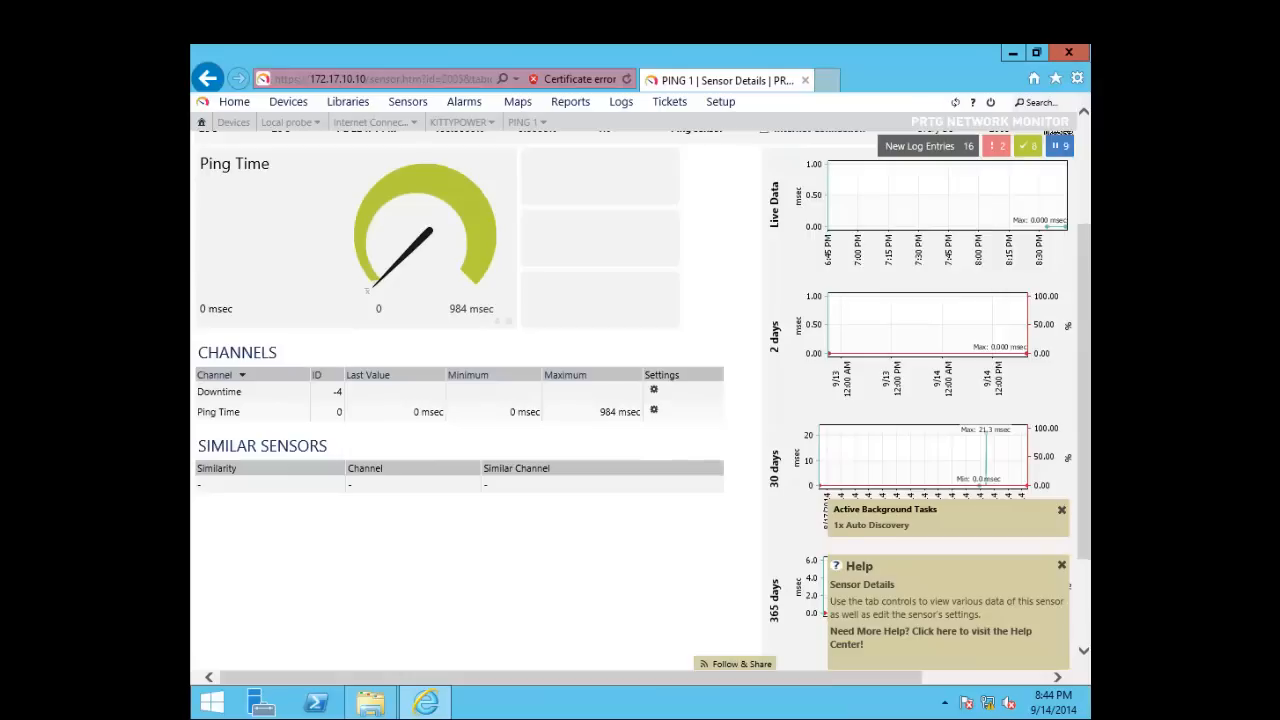